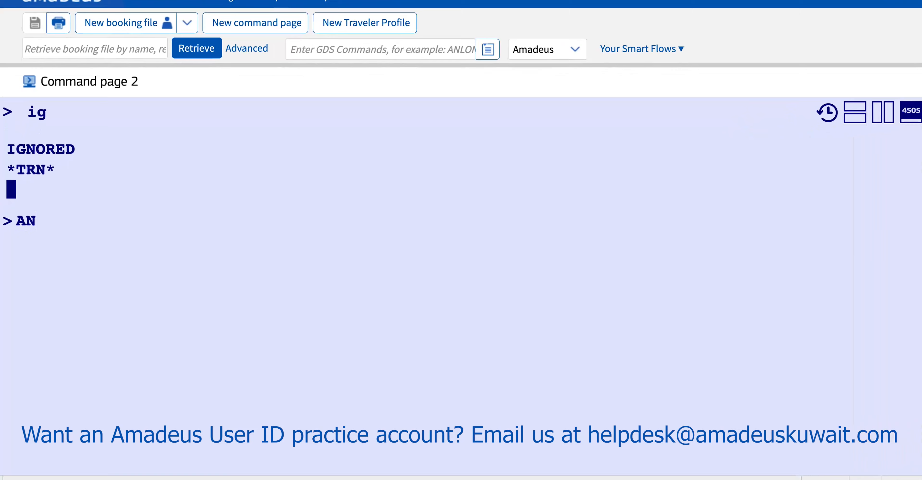
- Display flight availability from KWI to LHR for 25 April with the AN command
text(25apr)
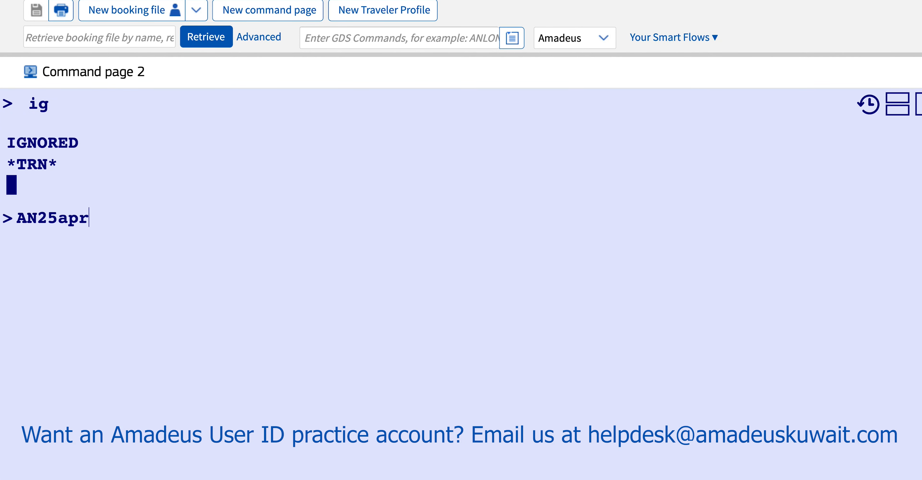
text(kwilhr)
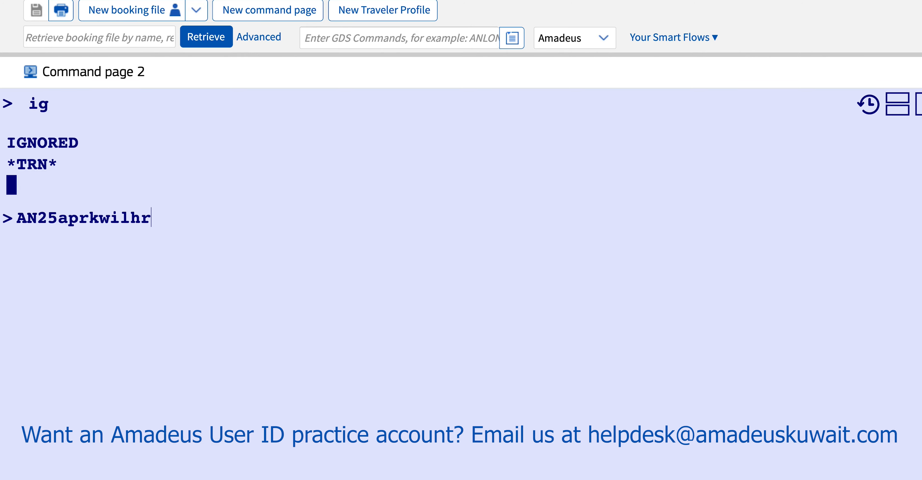
key(Return)
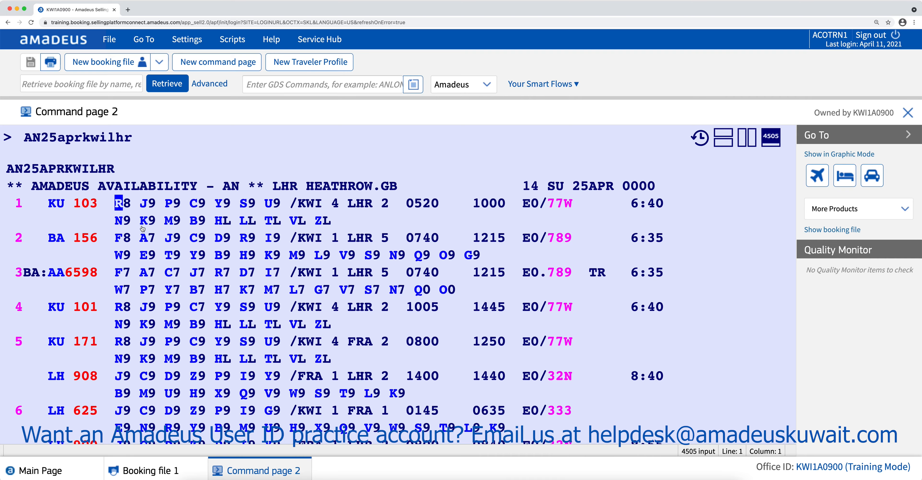
- Sell two K-class seats on the flight in line 1 of the KWI–LHR availability
scroll(145, 229, down, 2)
scroll(146, 232, down, 1)
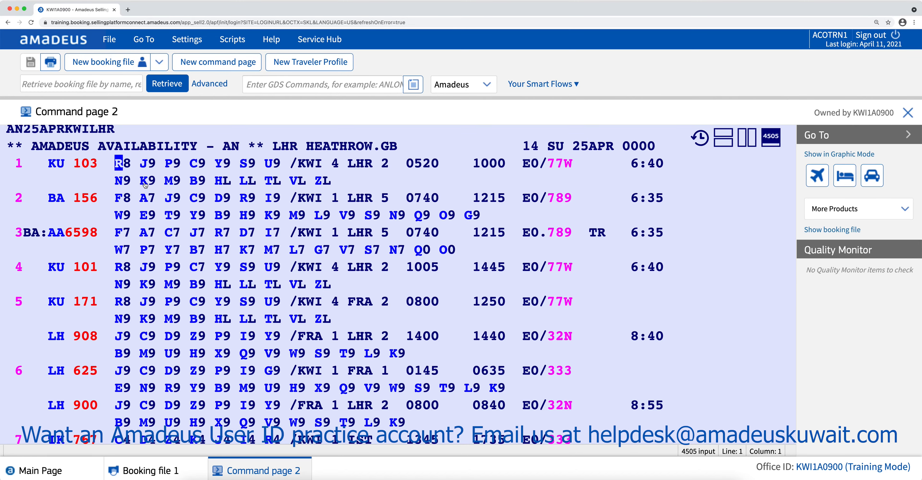
scroll(169, 250, down, 3)
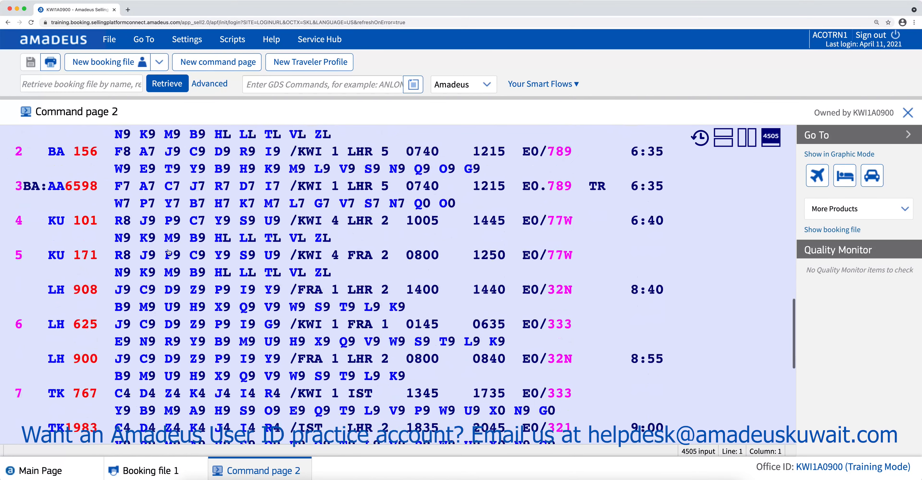
scroll(170, 254, down, 2)
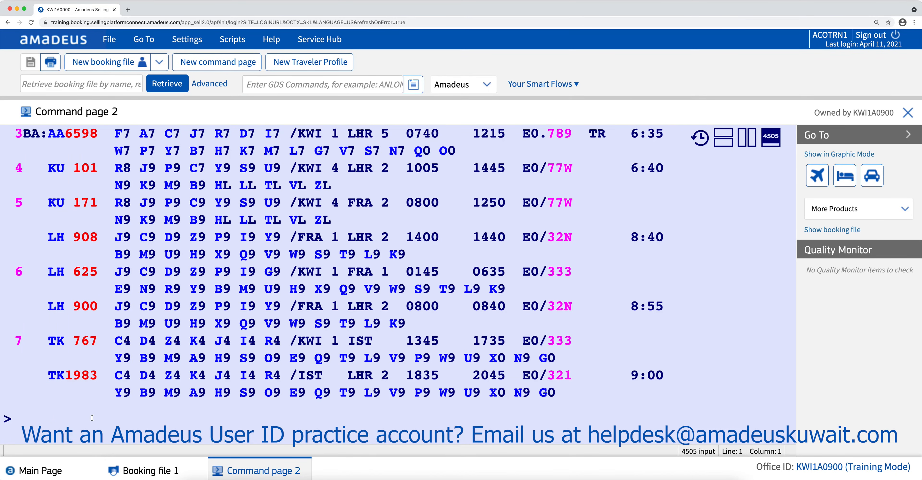
text(SS)
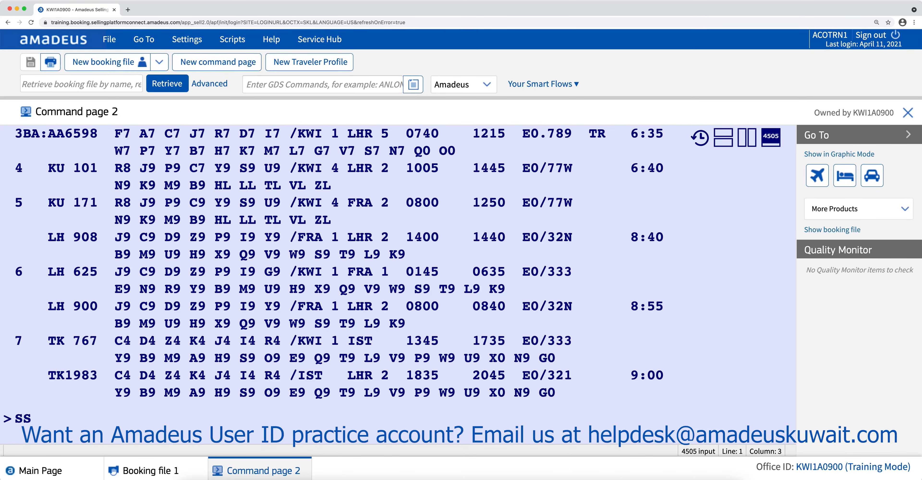
key(BackSpace)
text(s2k1)
key(Return)
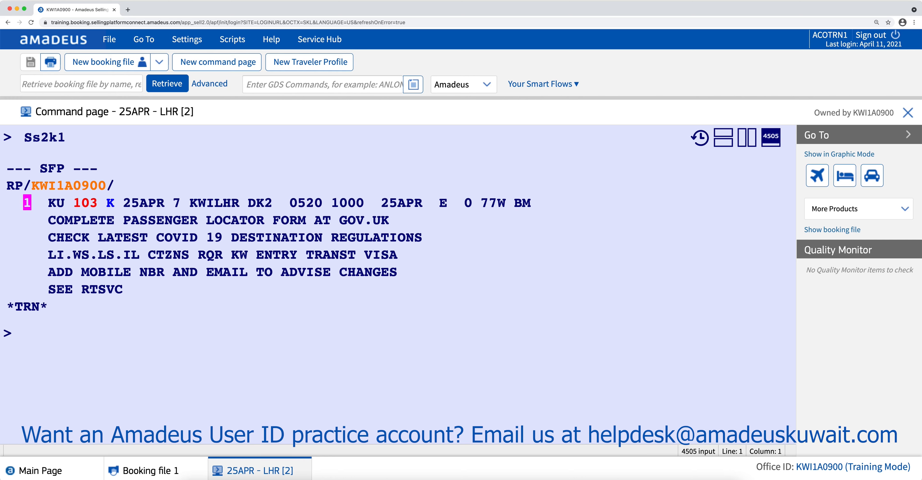
- Display return flight availability from LHR to KWI for 05 May
text(an)
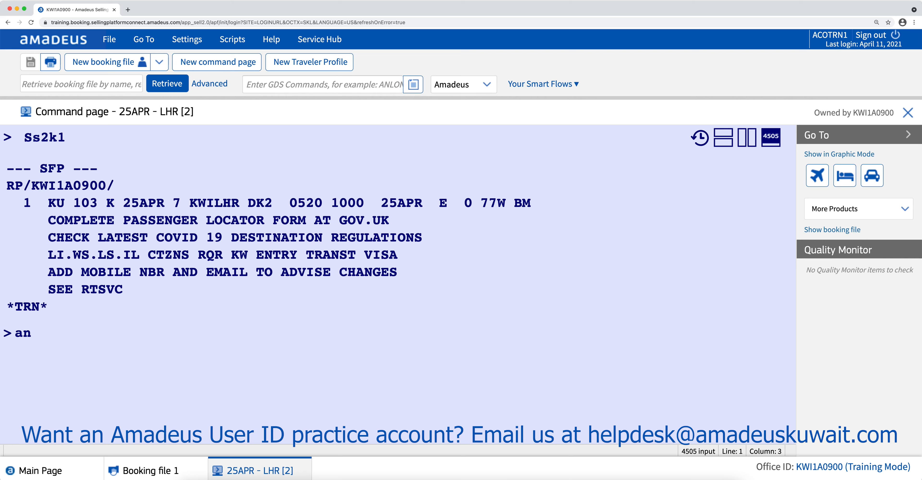
text(05maylhrkwi)
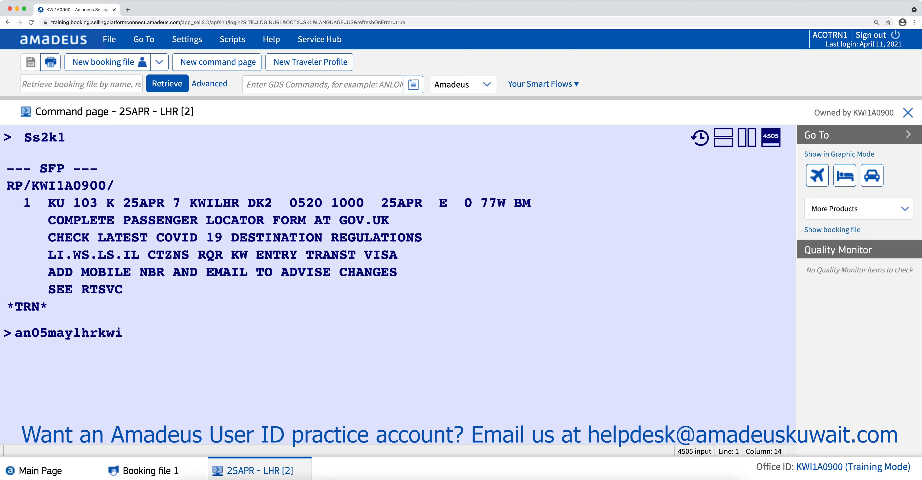
key(Return)
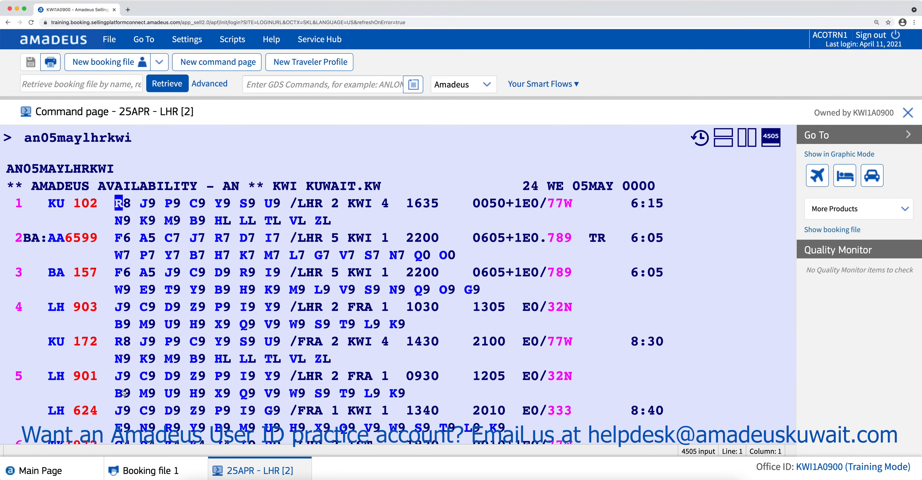
- Sell two K-class seats on the flight in line 1 of the LHR–KWI availability
scroll(142, 341, up, 2)
scroll(150, 357, down, 5)
scroll(152, 373, down, 2)
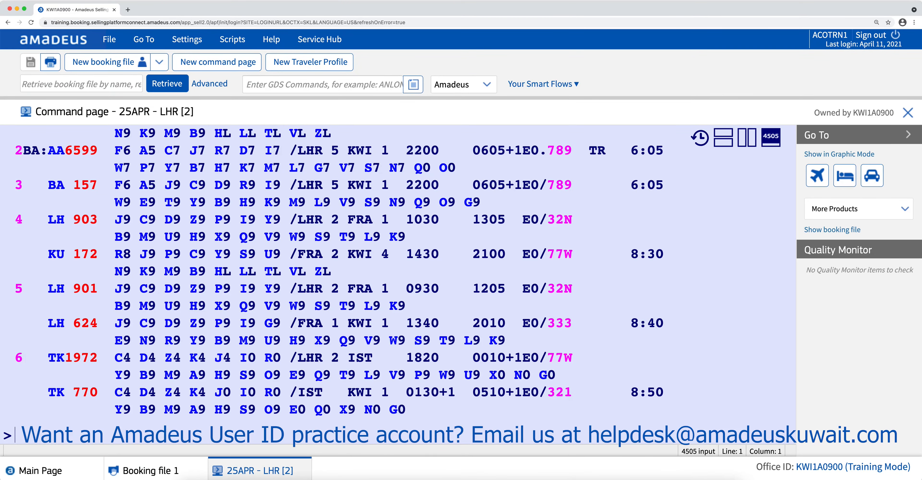
text(ss2)
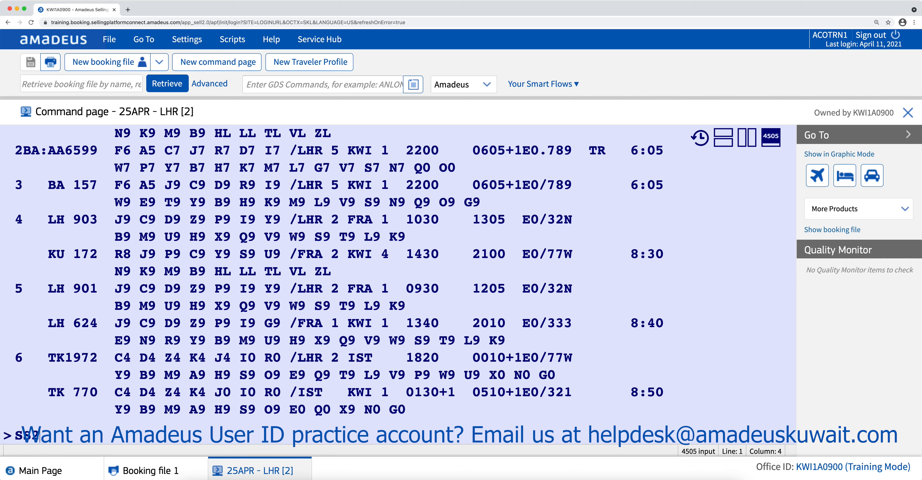
text(k1)
key(Return)
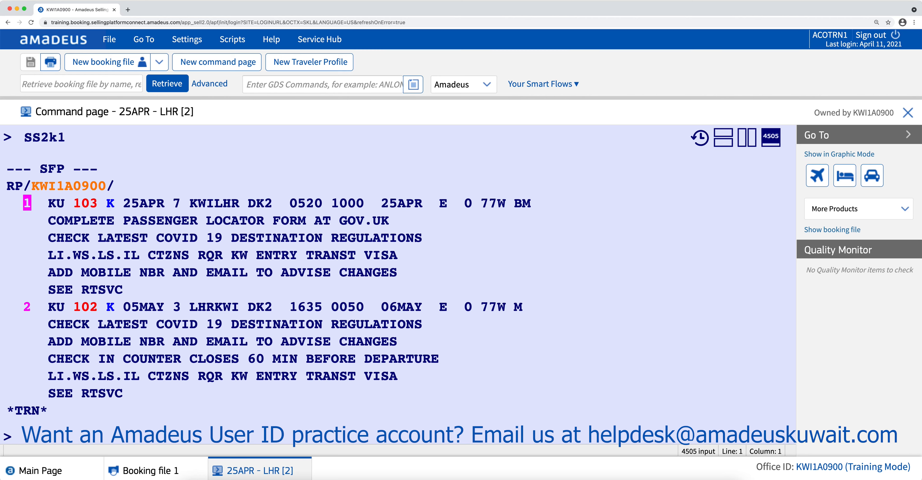
- Change the number of seats on segment 1, the KWI–LHR flight, to 3
scroll(127, 426, down, 2)
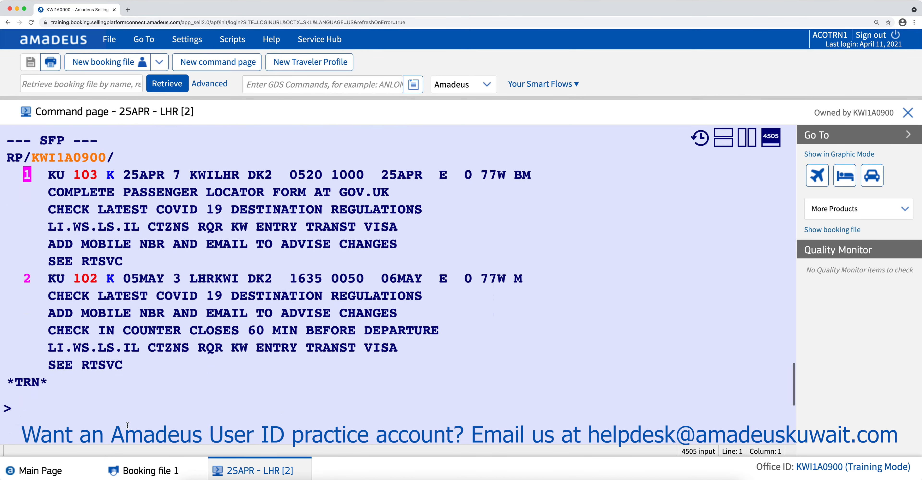
scroll(128, 425, down, 1)
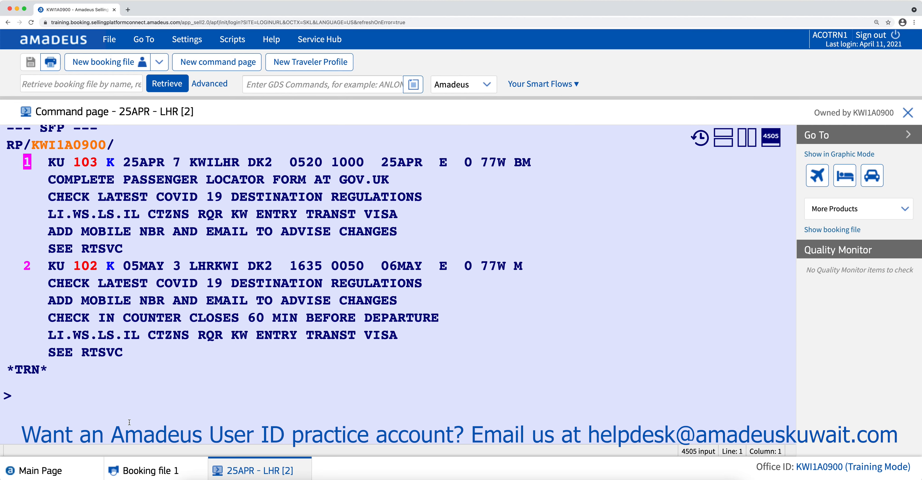
scroll(133, 423, down, 1)
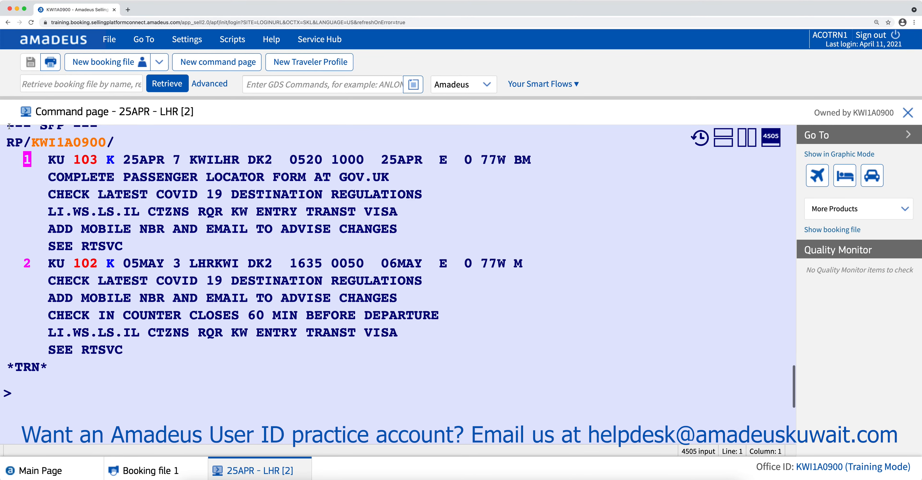
scroll(59, 383, down, 1)
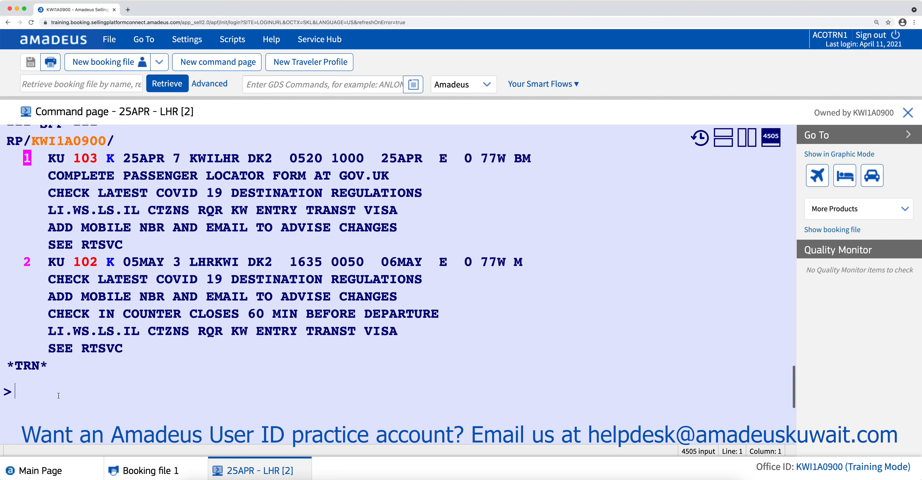
mouse_move(274, 157)
drag(275, 157, 248, 157)
click(56, 392)
text(1)
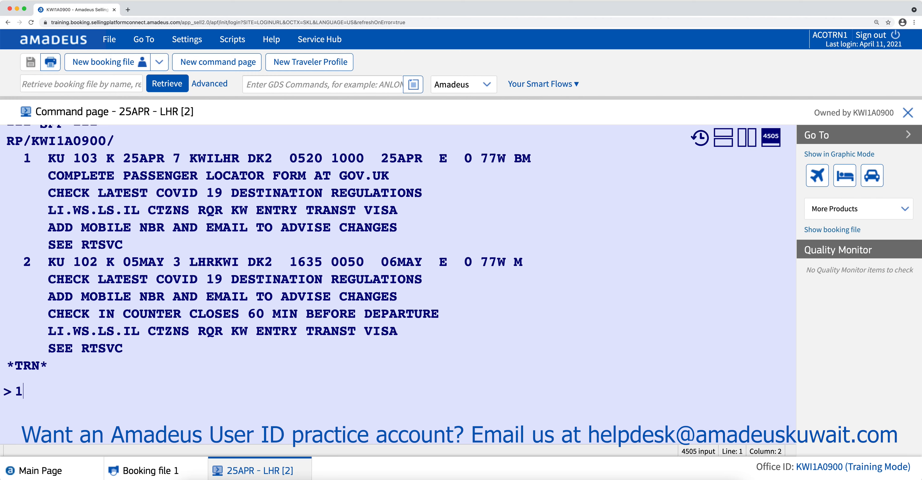
text(/)
text(3)
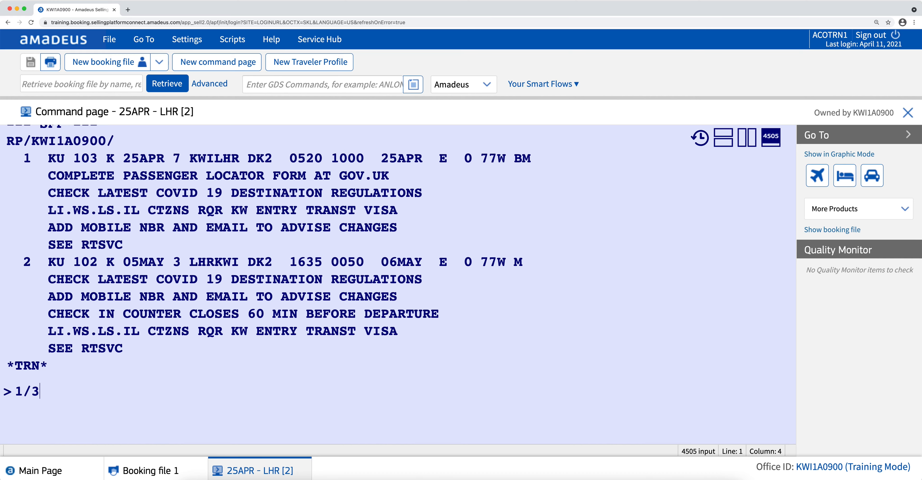
key(Return)
- Change the number of seats on segment 2, the LHR–KWI flight, to 3
drag(272, 203, 248, 203)
scroll(195, 334, up, 2)
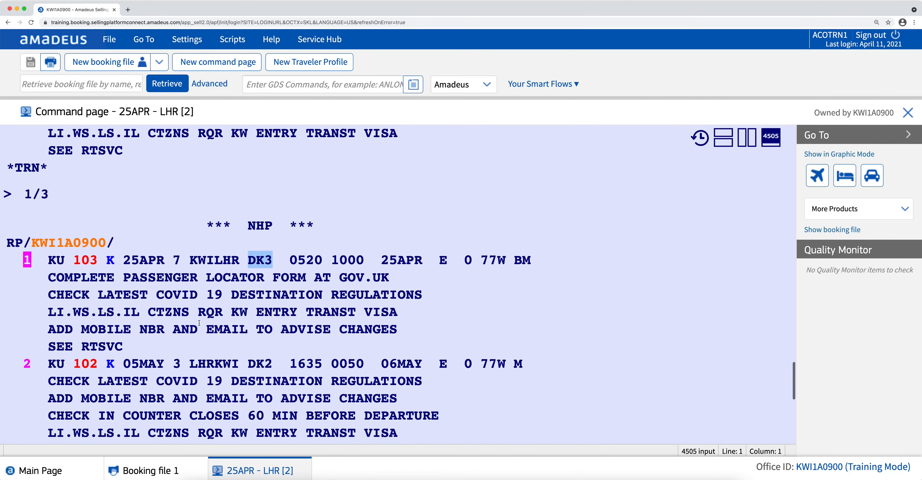
scroll(200, 319, up, 2)
scroll(203, 324, down, 3)
scroll(203, 324, down, 2)
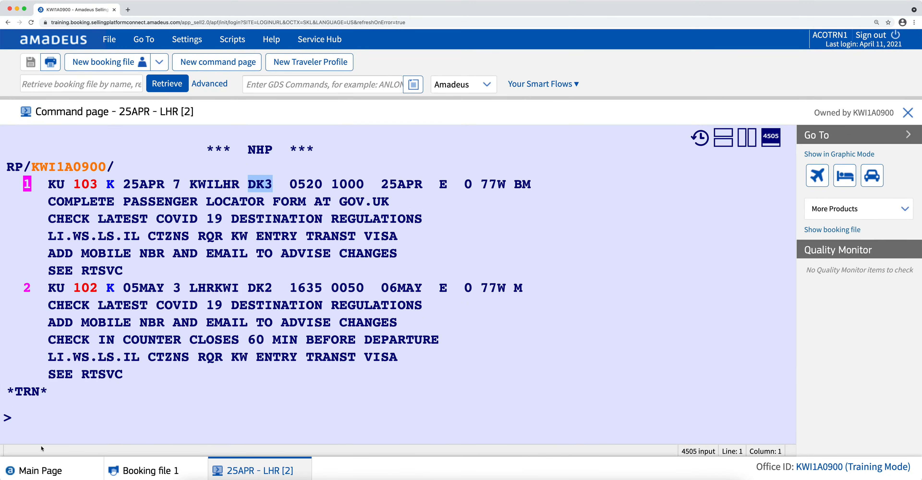
click(55, 421)
text(2/)
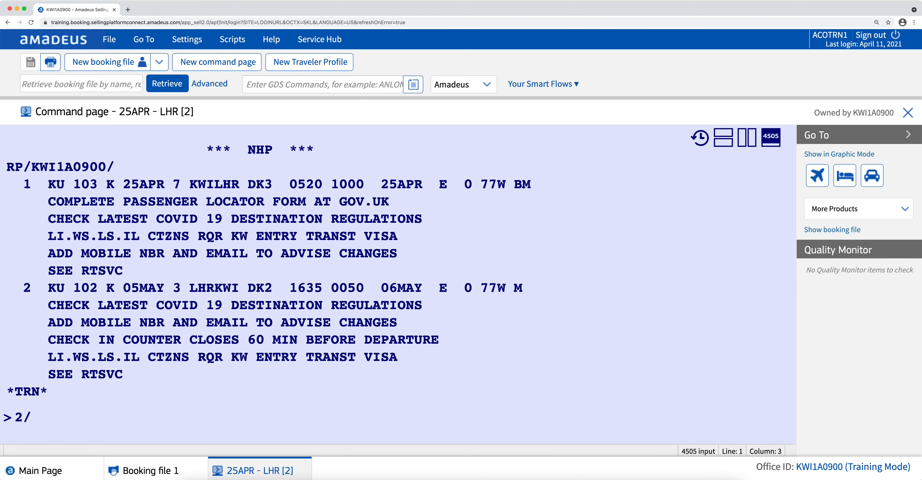
text(3)
key(Return)
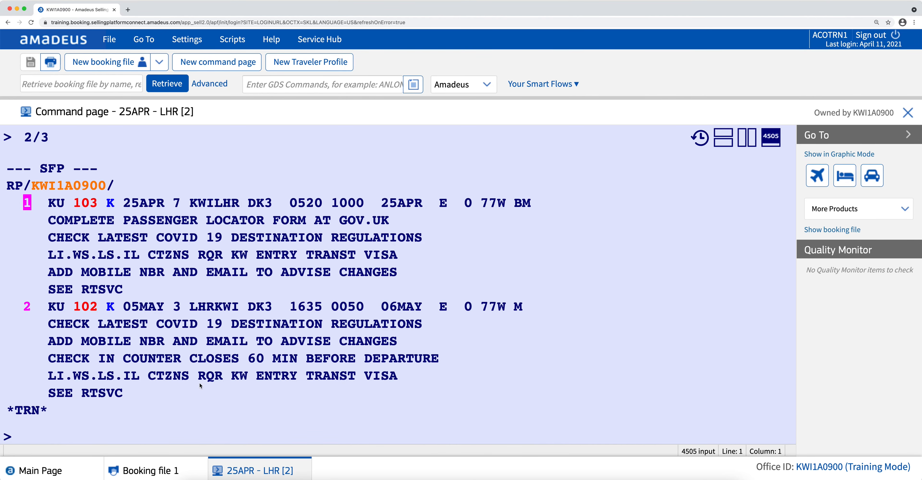
- Set the number of seats back to 2 on both segment 1 and segment 2
scroll(200, 387, up, 2)
scroll(202, 382, down, 4)
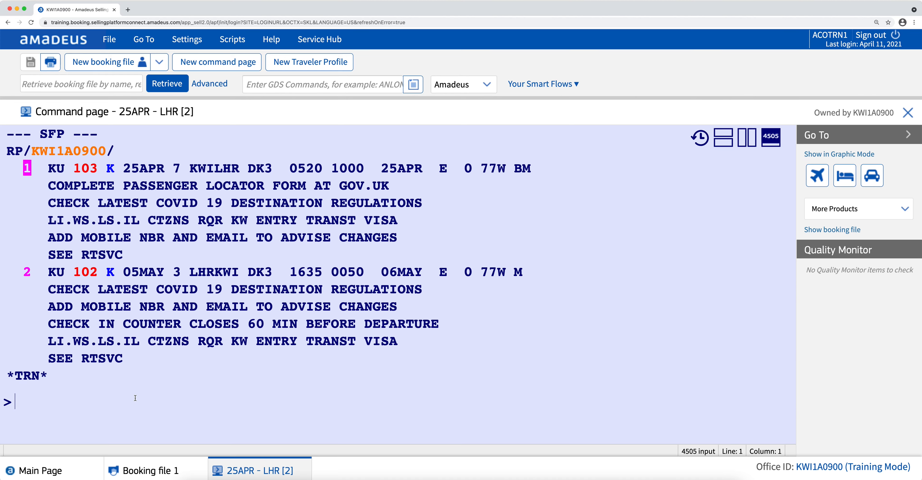
text(1/)
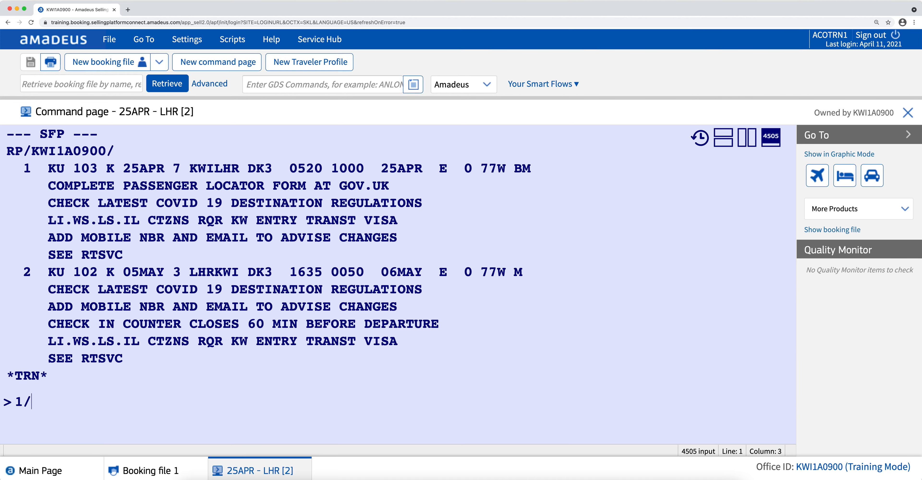
text(2)
key(Return)
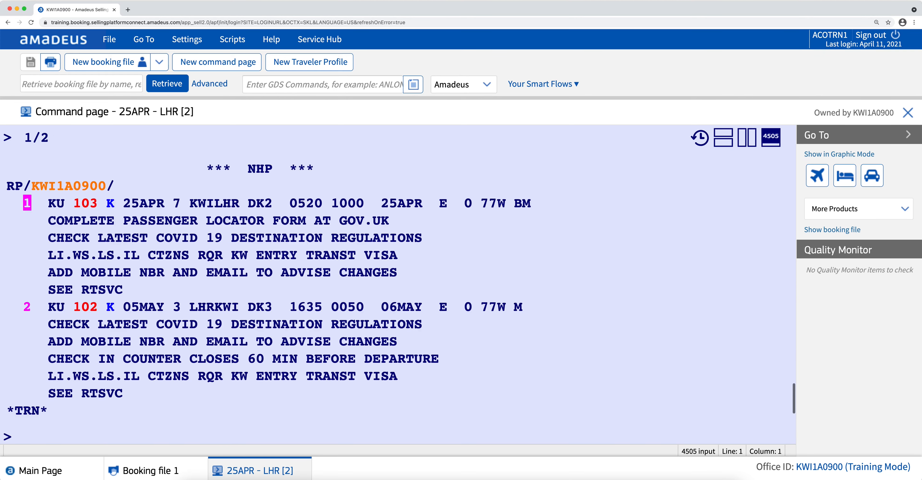
text(2/2)
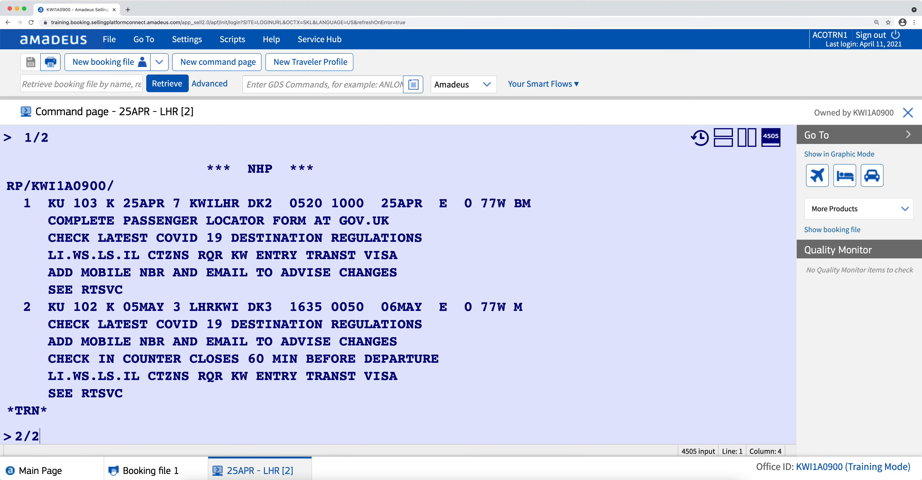
key(Return)
- Add a name element for one passenger to the booking, entering surname, first name and the title MR
scroll(158, 374, up, 1)
scroll(158, 374, down, 2)
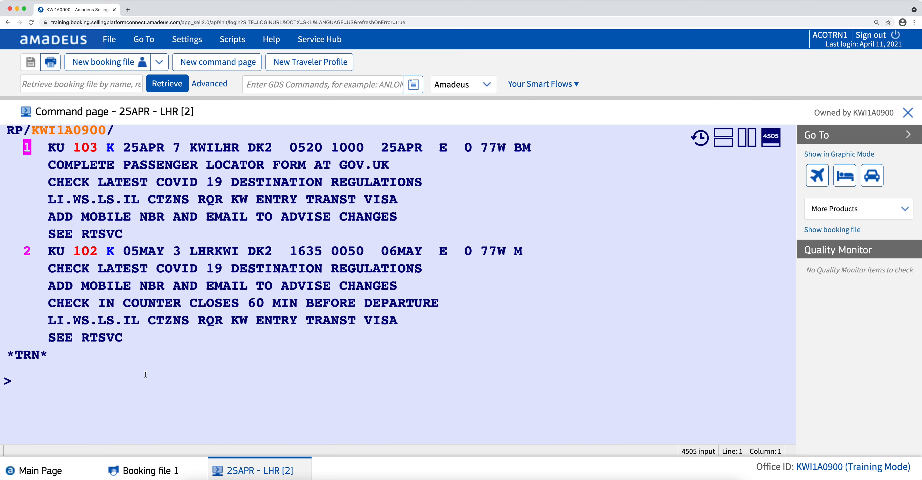
scroll(147, 373, down, 2)
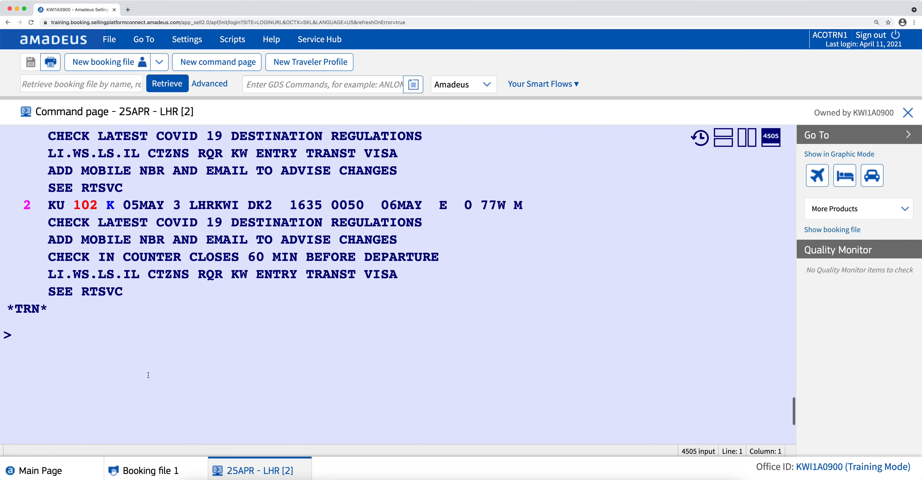
text(nm1)
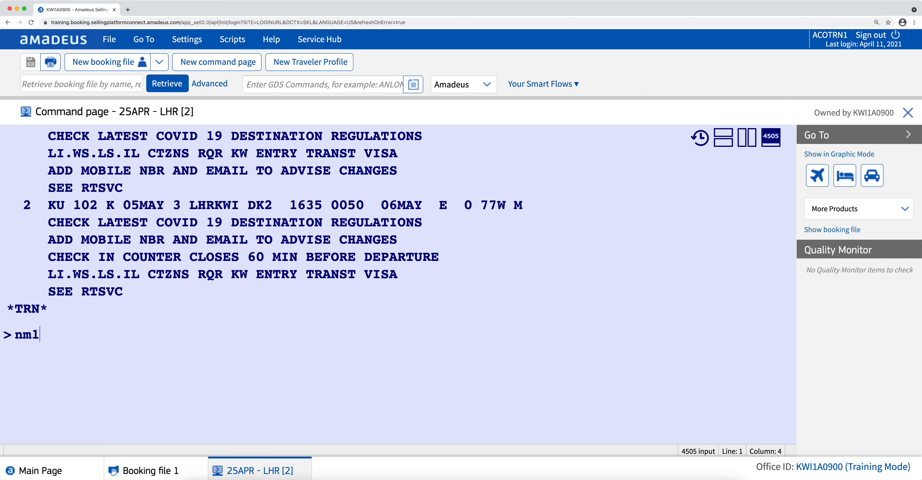
text(smith/jo)
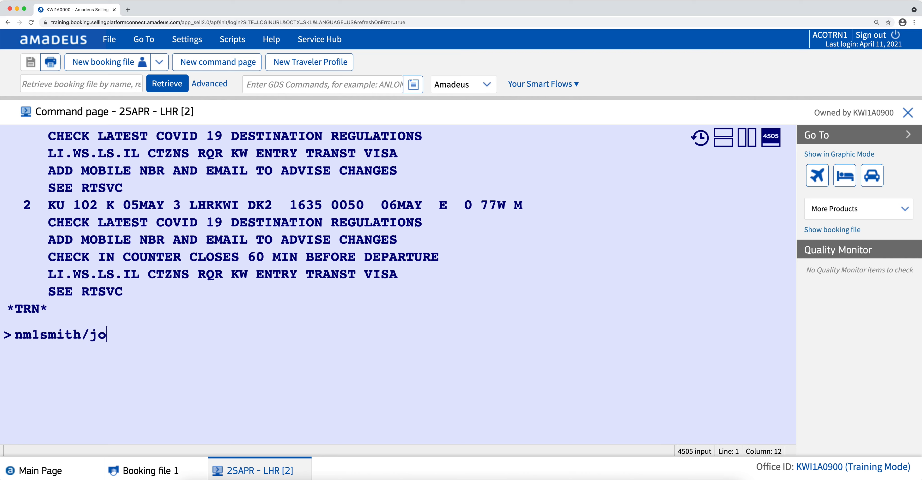
text(hn mr)
key(Return)
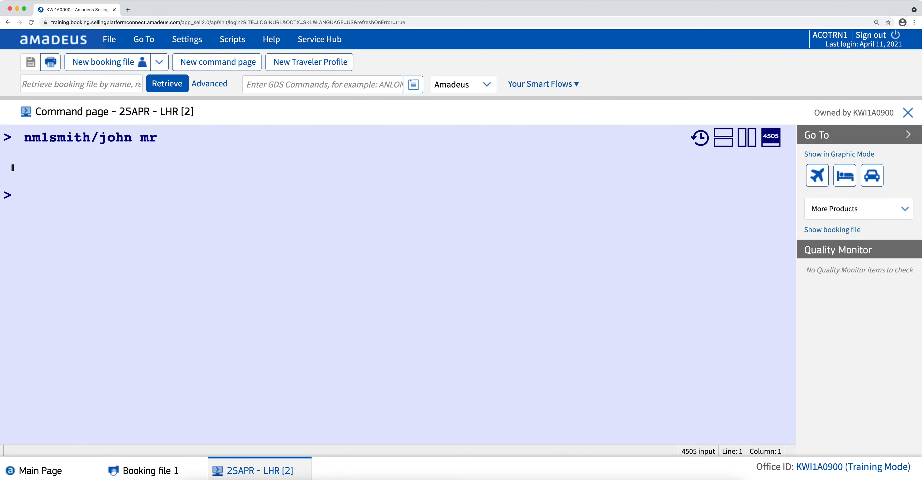
scroll(152, 373, down, 1)
scroll(152, 373, down, 2)
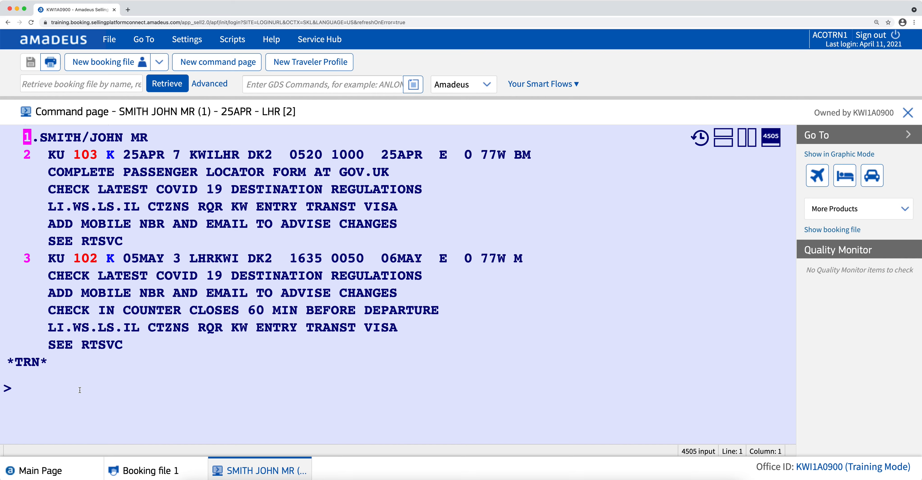
scroll(80, 390, up, 1)
scroll(81, 390, down, 5)
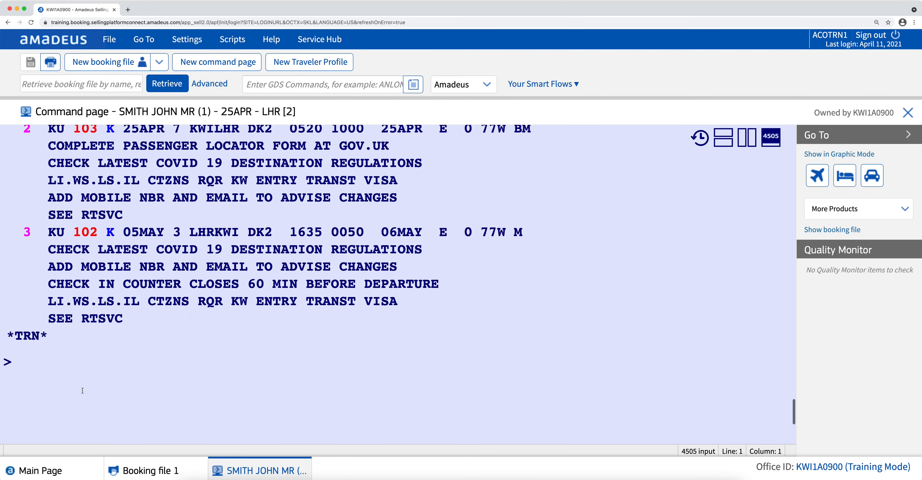
- Add a name element for a child passenger, entering surname, first name, the title MSTR, the CHD code and the date of birth
text(nm)
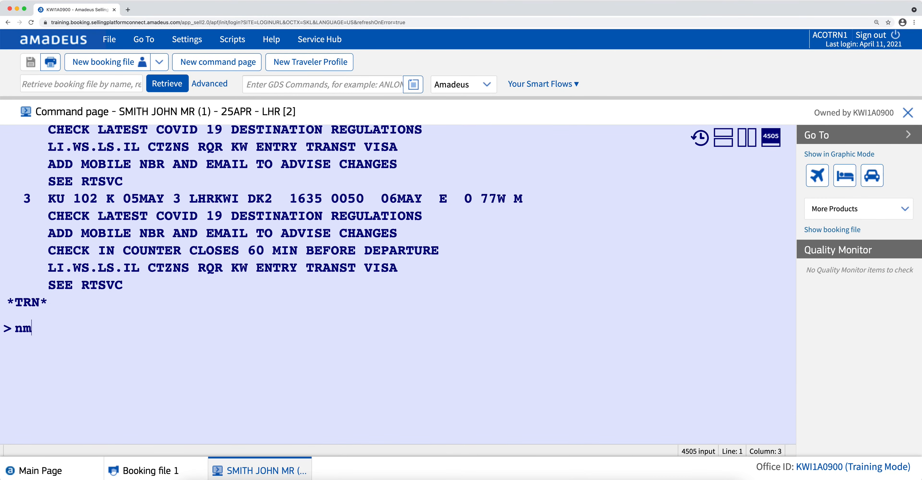
text(1smith)
text(/jack)
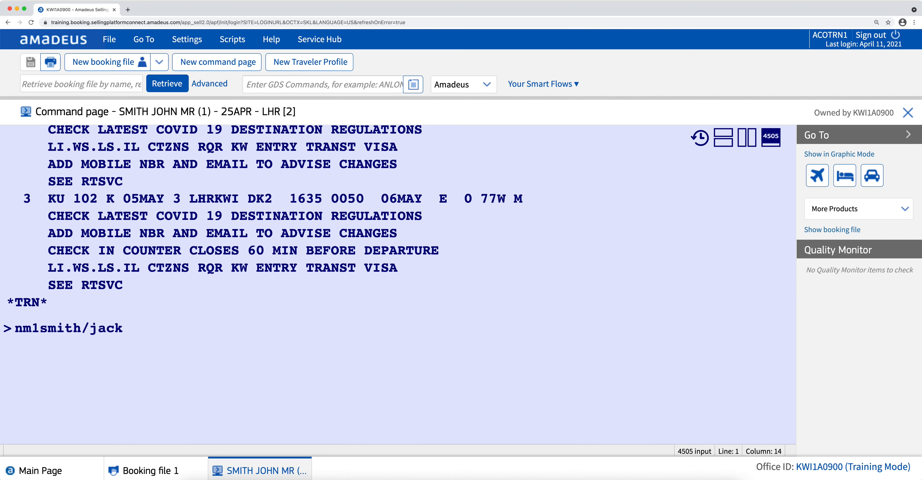
text( mstr ())
key(Left)
text(CHD)
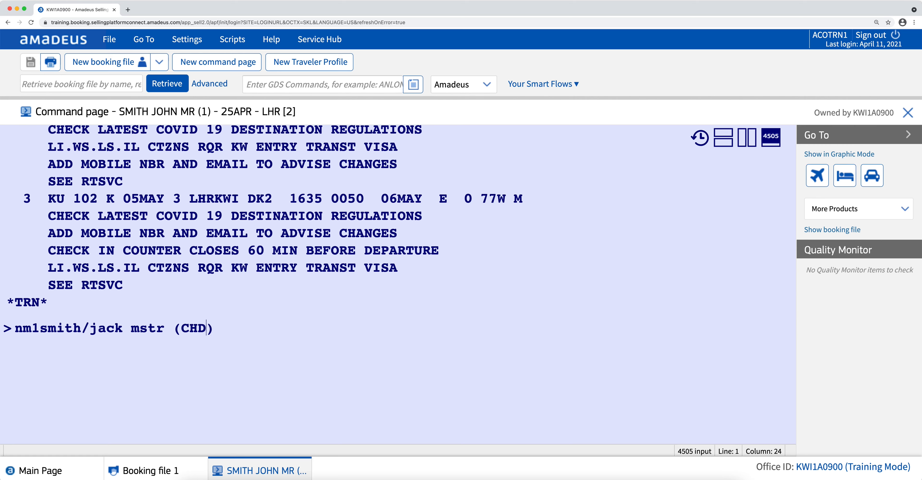
text(/05jan15)
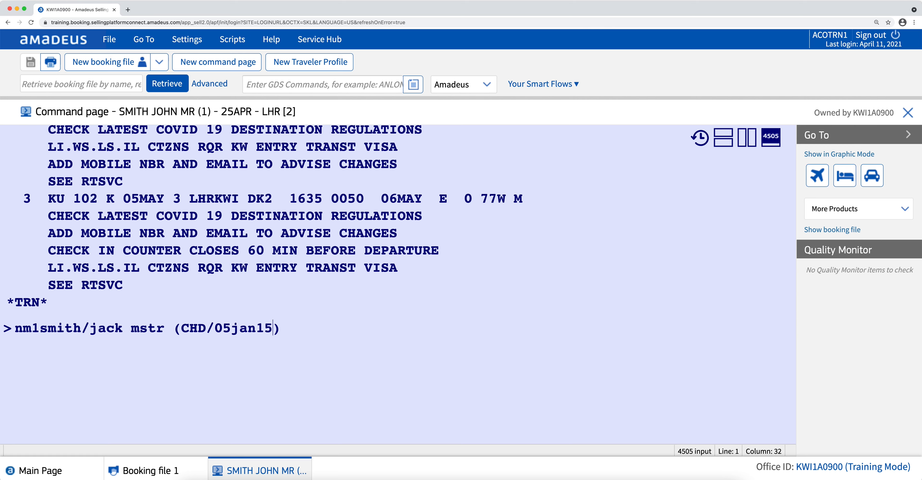
key(Return)
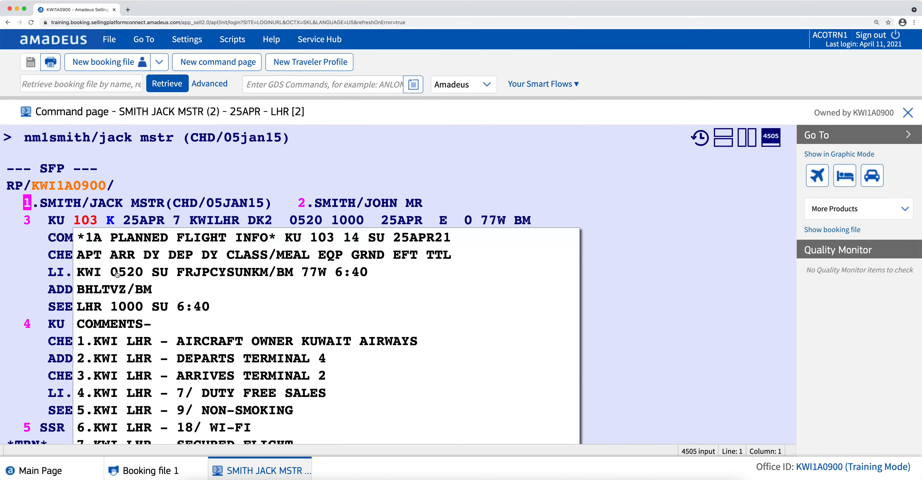
scroll(29, 276, up, 2)
scroll(51, 333, down, 7)
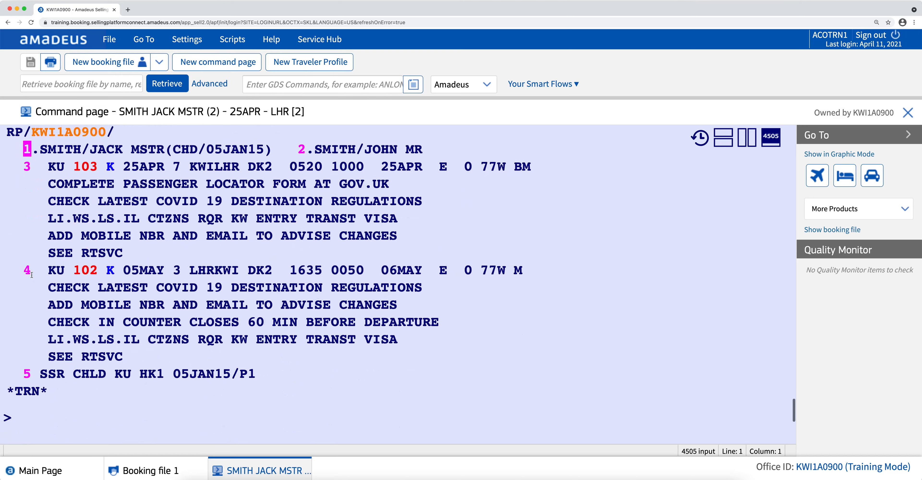
- Draft a name element for the adult passenger with surname, first name, title MR and an INF infant entry in parentheses
click(53, 341)
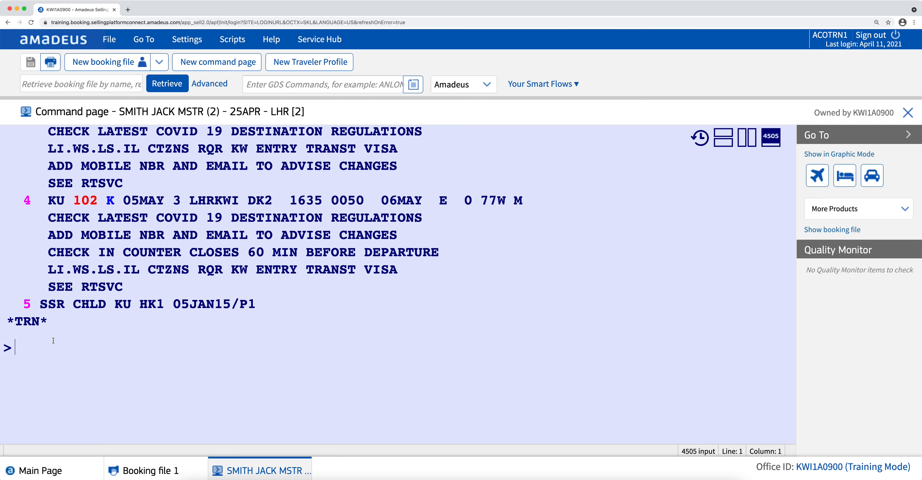
scroll(100, 342, up, 4)
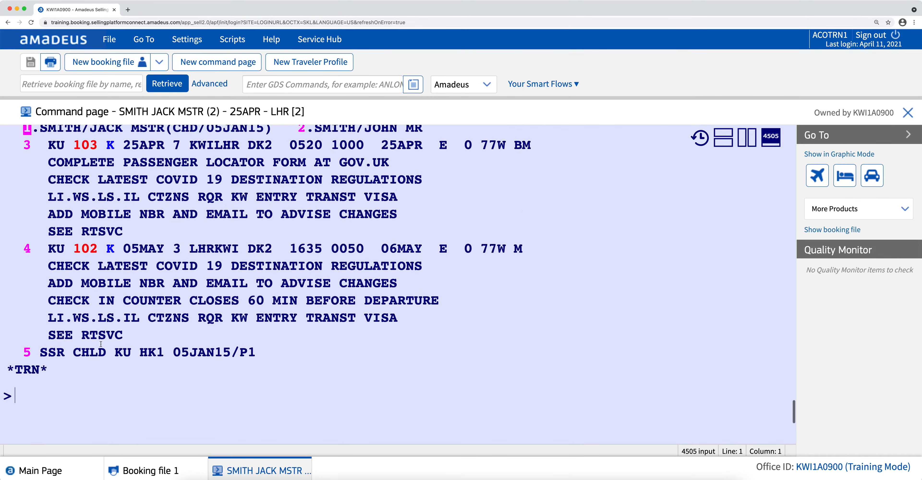
scroll(101, 345, down, 3)
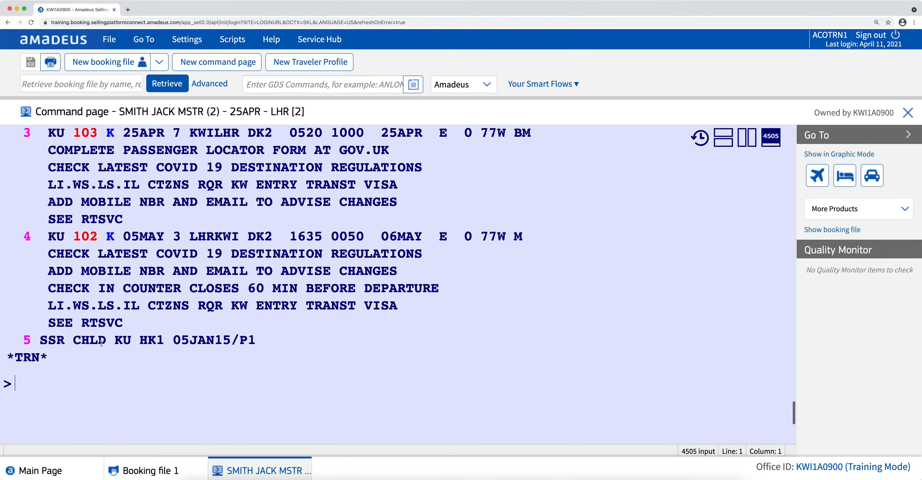
scroll(99, 347, down, 1)
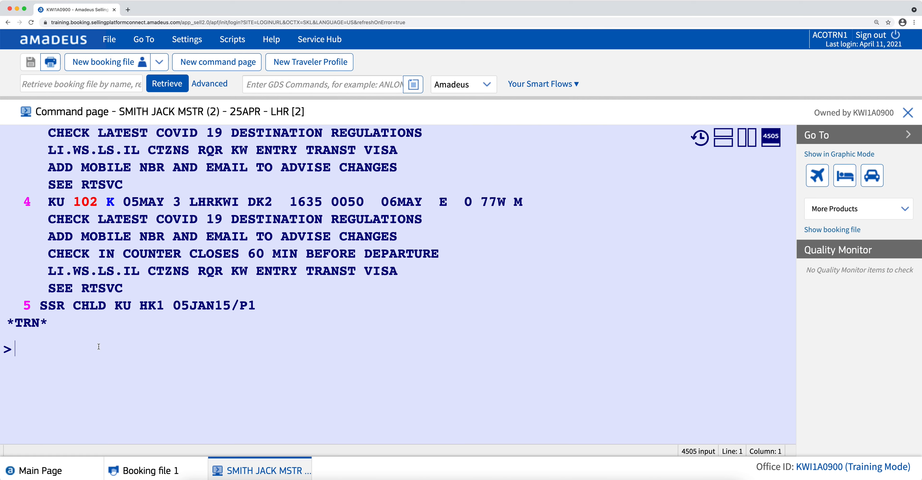
text(Nm)
key(BackSpace)
key(BackSpace)
text(an)
key(BackSpace)
key(BackSpace)
text(nm1)
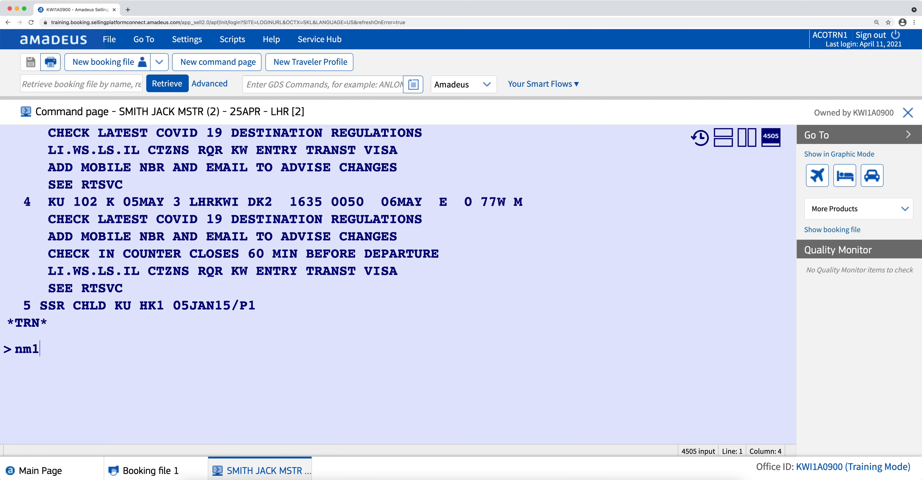
text(smith/john mr ())
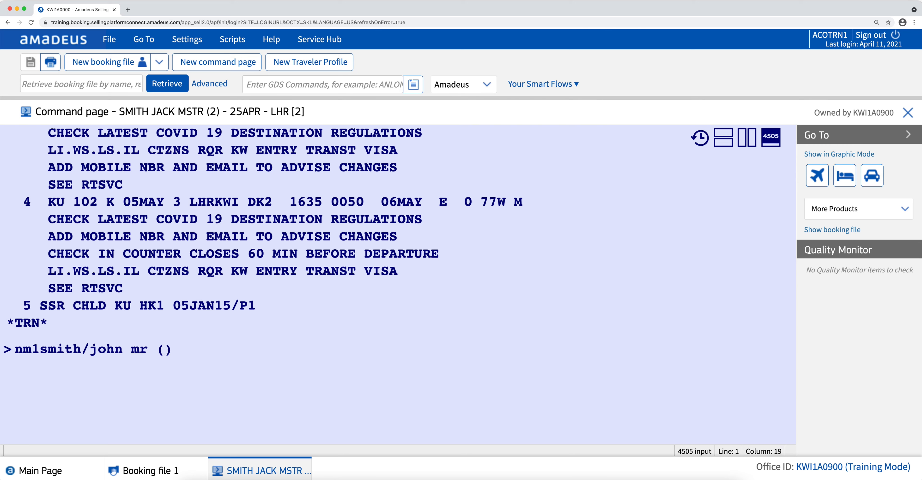
text(INF)
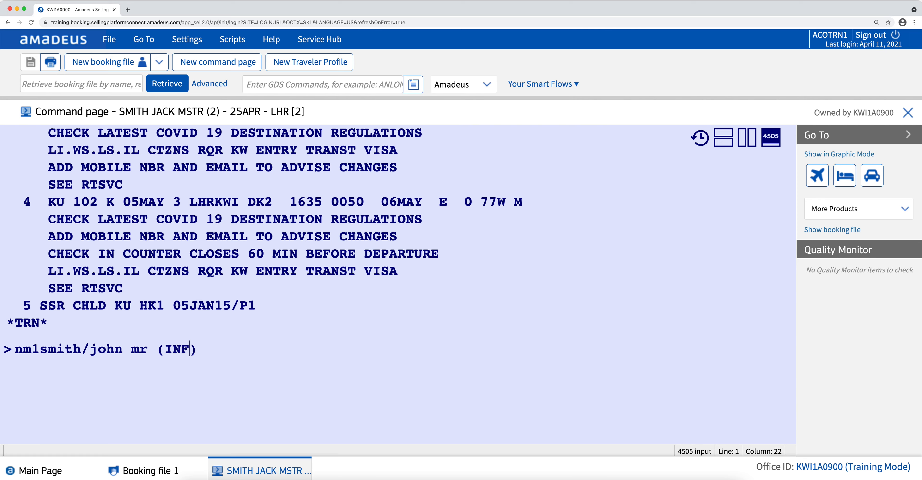
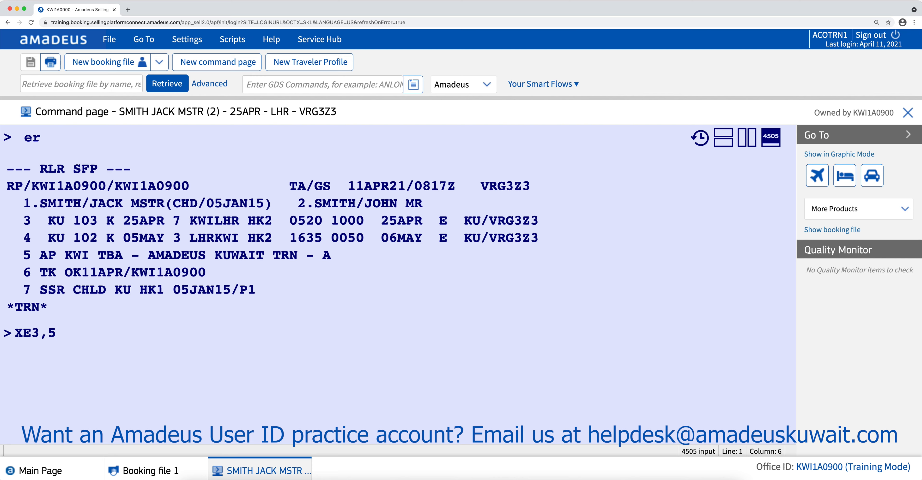
key(BackSpace)
key(BackSpace)
text(3-7)
key(BackSpace)
key(BackSpace)
key(BackSpace)
key(BackSpace)
key(BackSpace)
- Change the booking class of all flight segments to M
text(SB)
text(m)
key(Return)
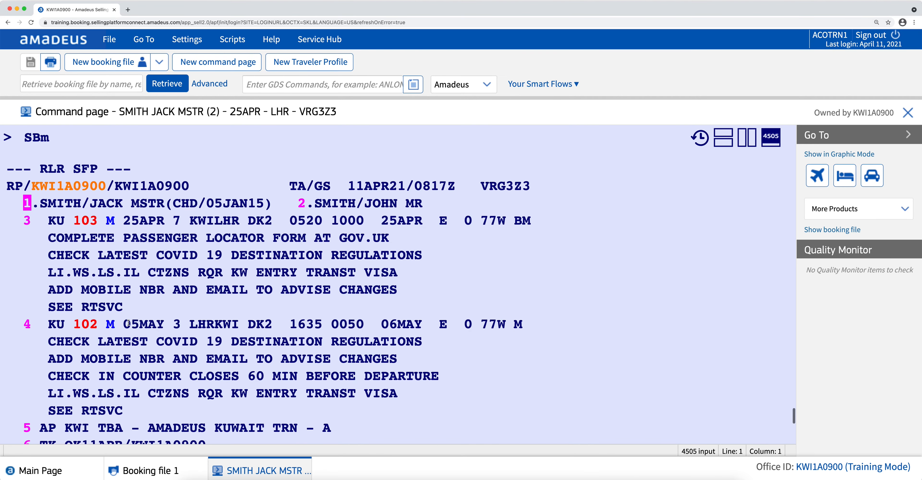
- Examine the booking class of both flight segments and the remaining elements of the booking
scroll(129, 264, down, 3)
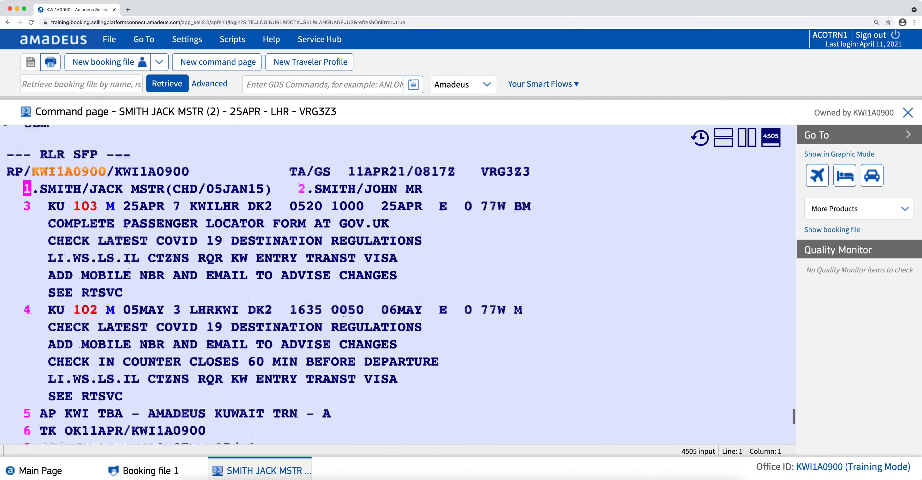
click(108, 172)
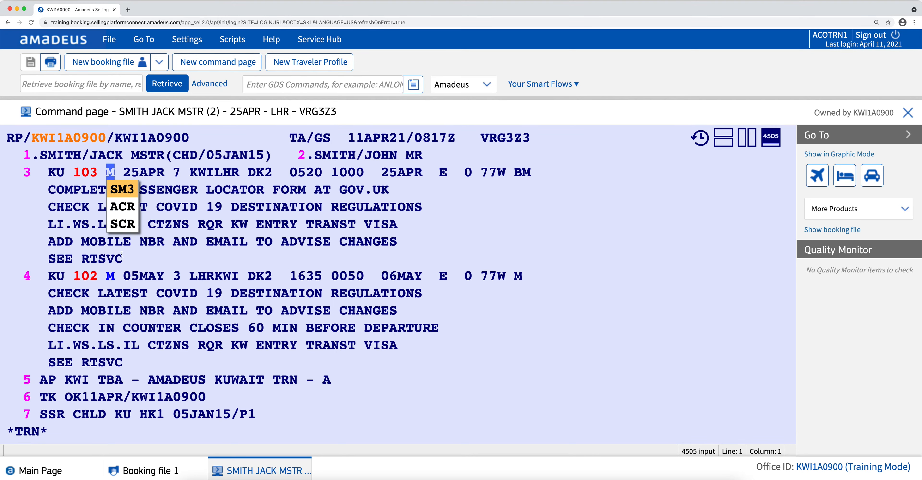
click(110, 276)
scroll(165, 286, up, 2)
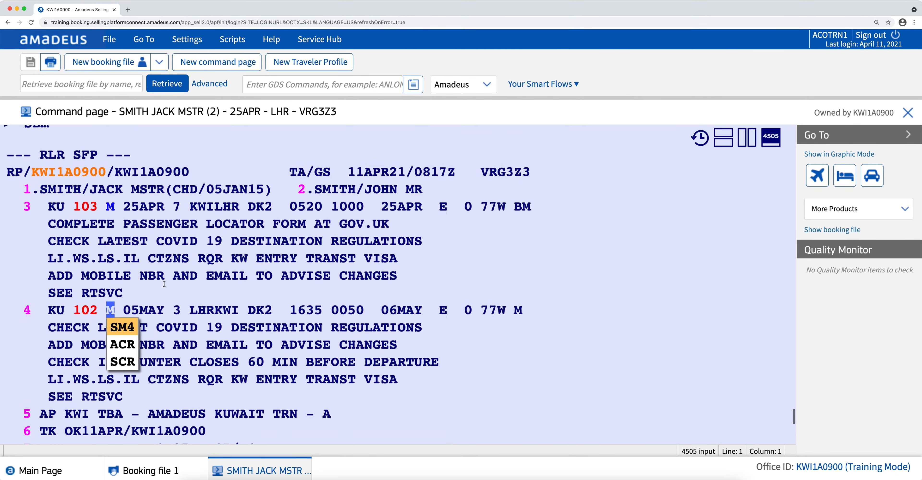
scroll(164, 287, down, 3)
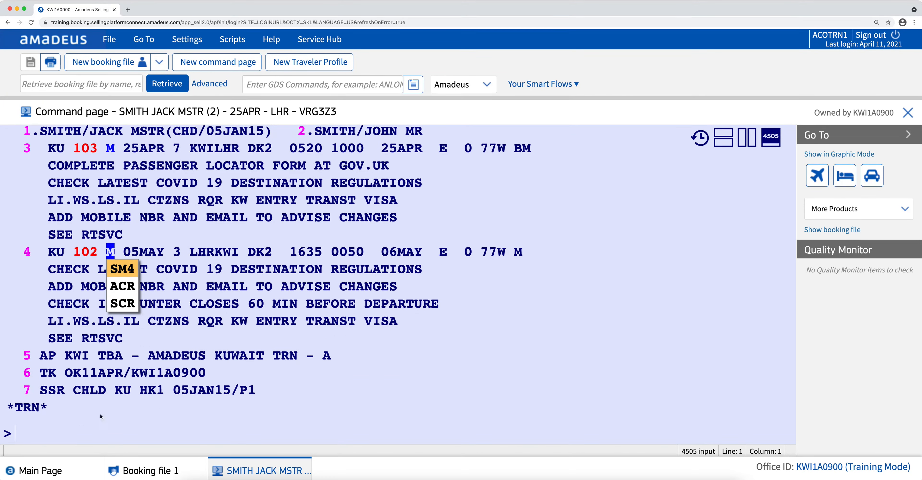
scroll(100, 413, up, 2)
scroll(145, 388, down, 4)
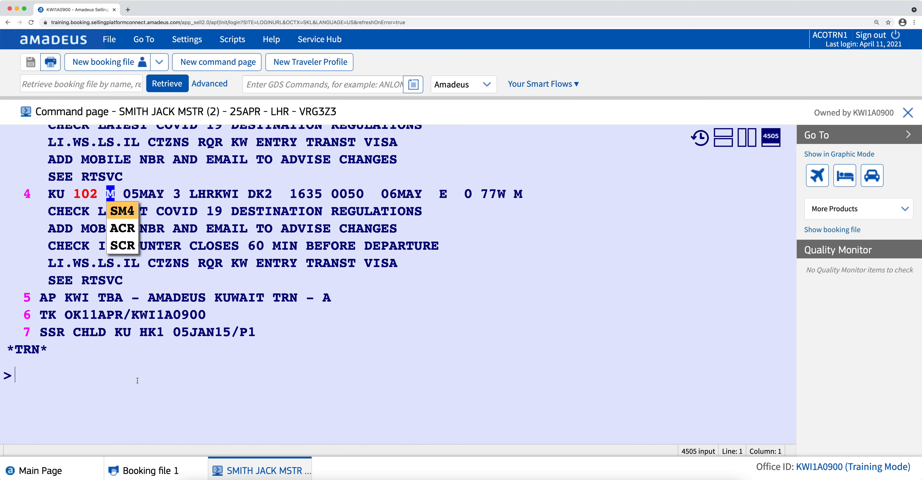
scroll(147, 381, up, 1)
scroll(153, 379, down, 2)
scroll(153, 381, up, 2)
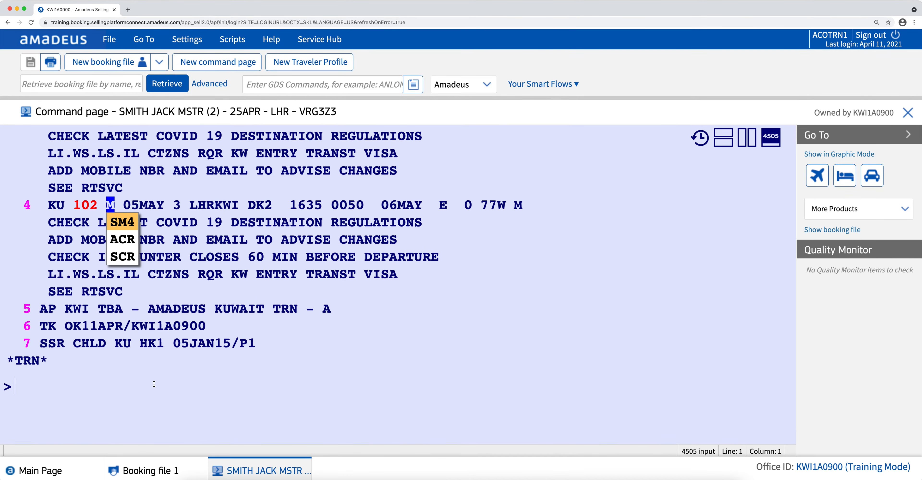
scroll(154, 385, down, 2)
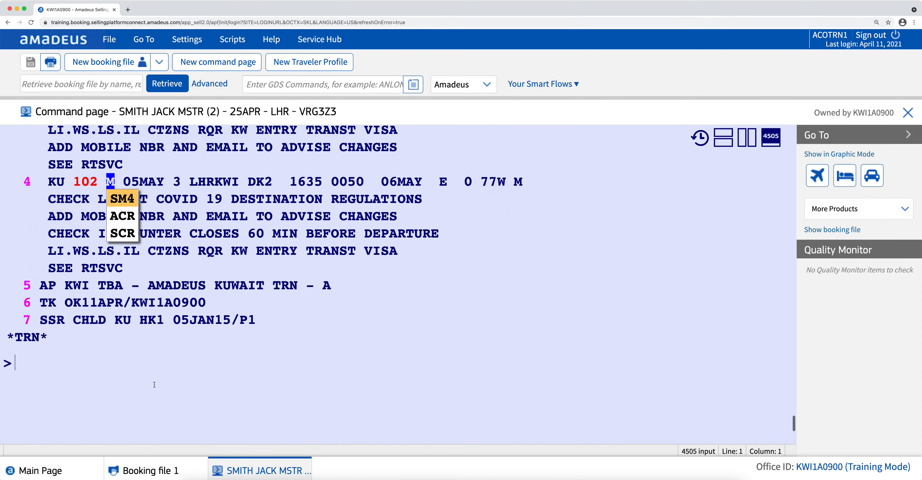
scroll(116, 345, down, 2)
scroll(117, 345, up, 10)
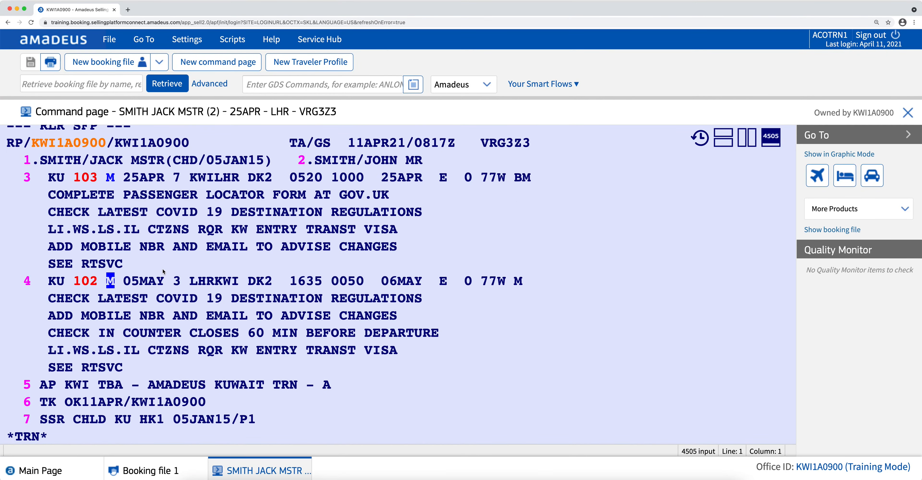
scroll(163, 272, up, 2)
scroll(163, 272, down, 6)
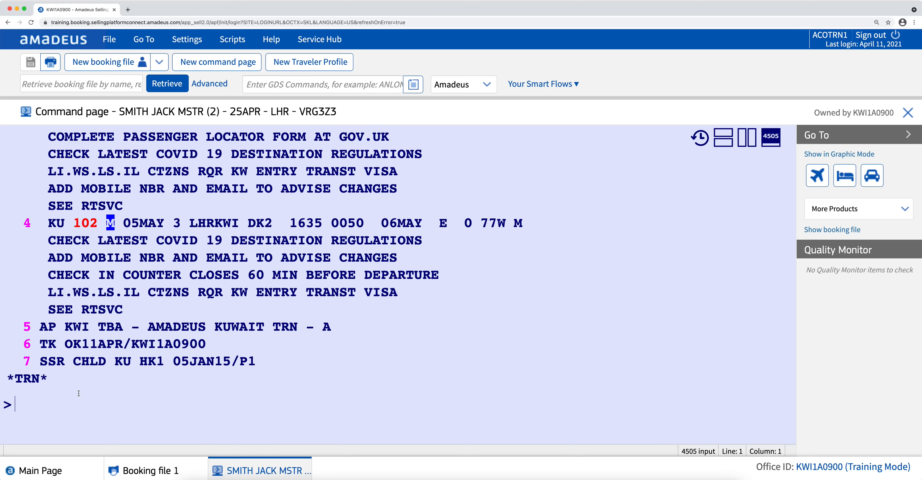
- Change the booking class of segment 3 only, the KWI–LHR flight, to K
text(sb)
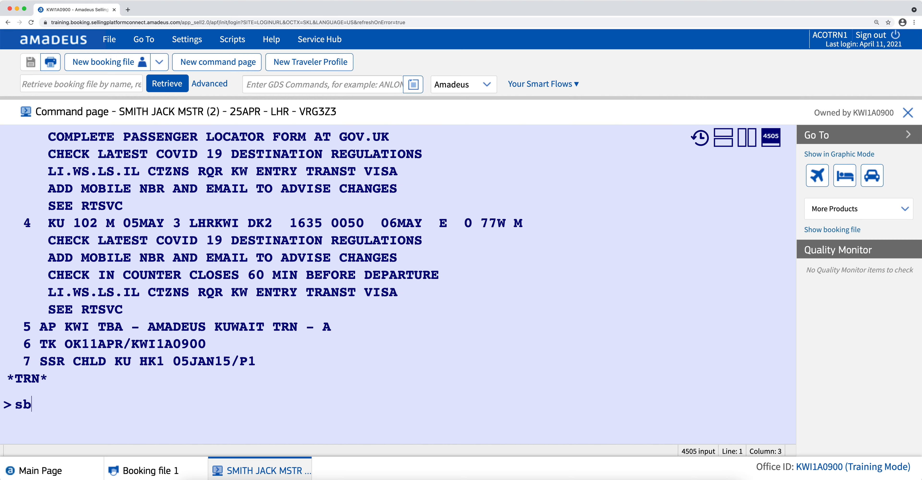
text(k3)
key(Return)
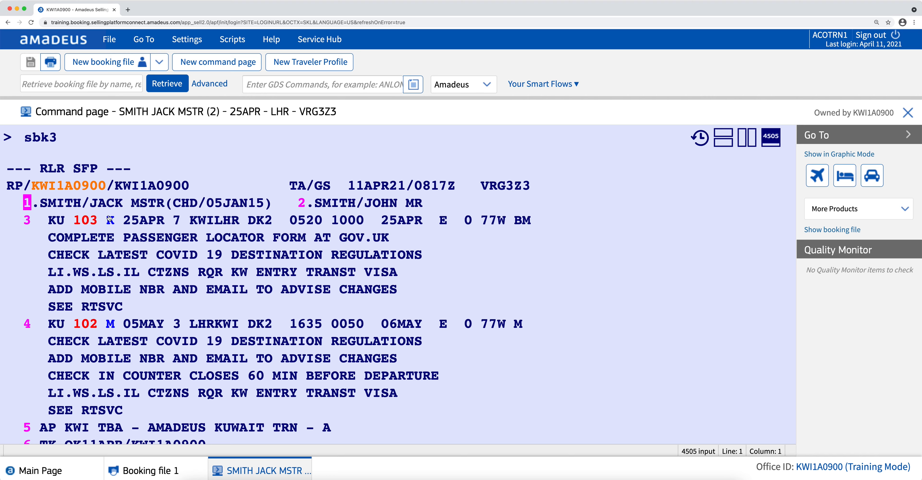
scroll(40, 312, up, 3)
scroll(41, 312, down, 4)
scroll(40, 312, down, 4)
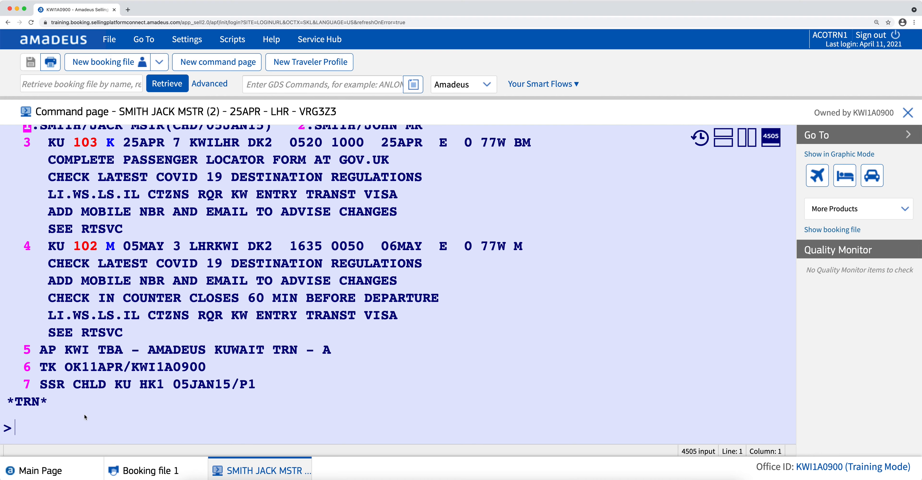
- Try to rebook segment 3, the KWI–LHR flight, to 26 April with the entry SB26apr3
scroll(122, 395, down, 4)
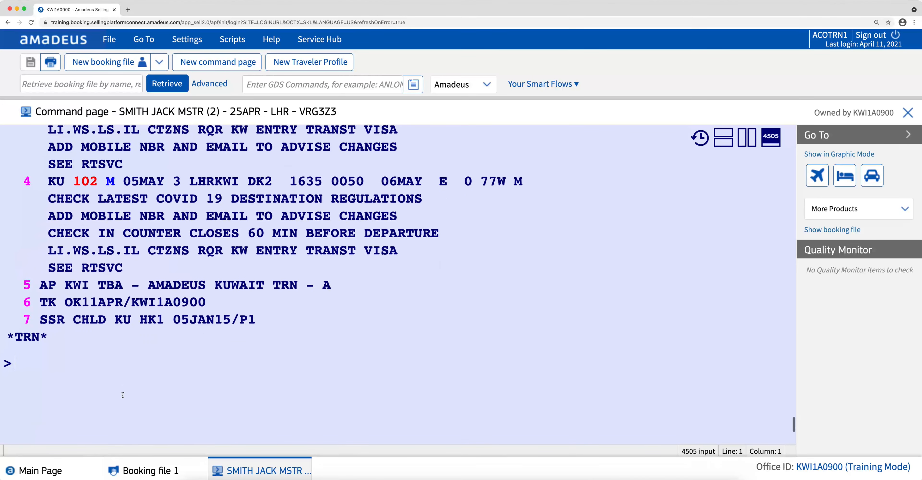
text(SB)
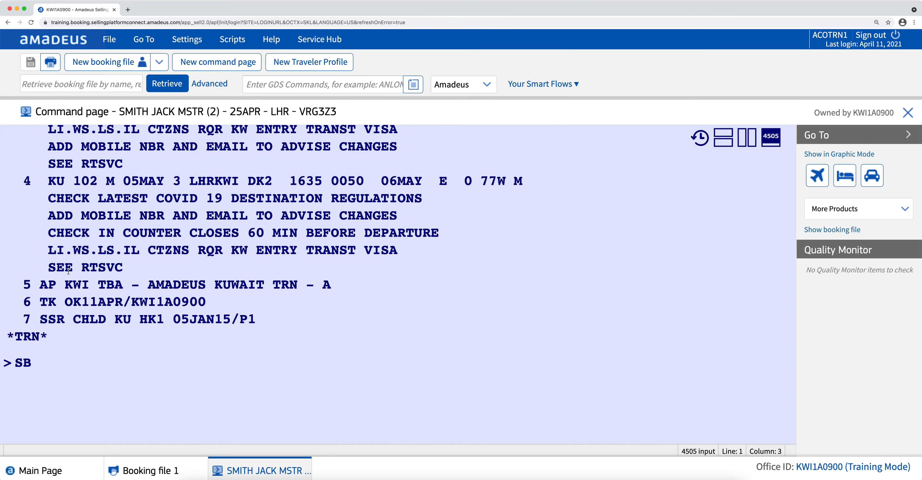
scroll(70, 274, up, 4)
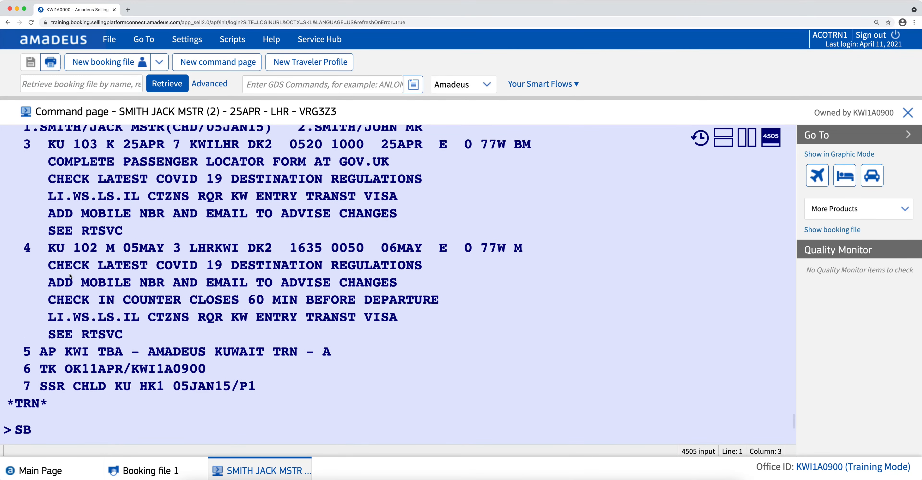
scroll(69, 274, down, 3)
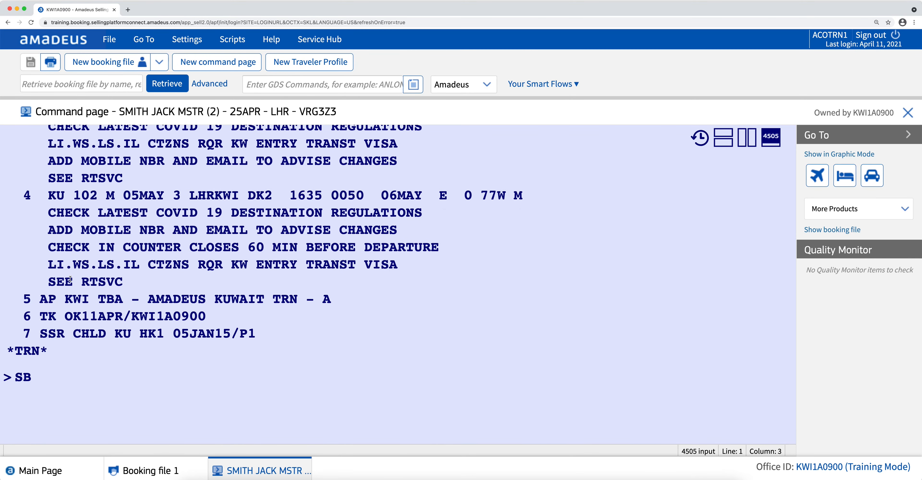
text(26apr)
scroll(68, 276, up, 3)
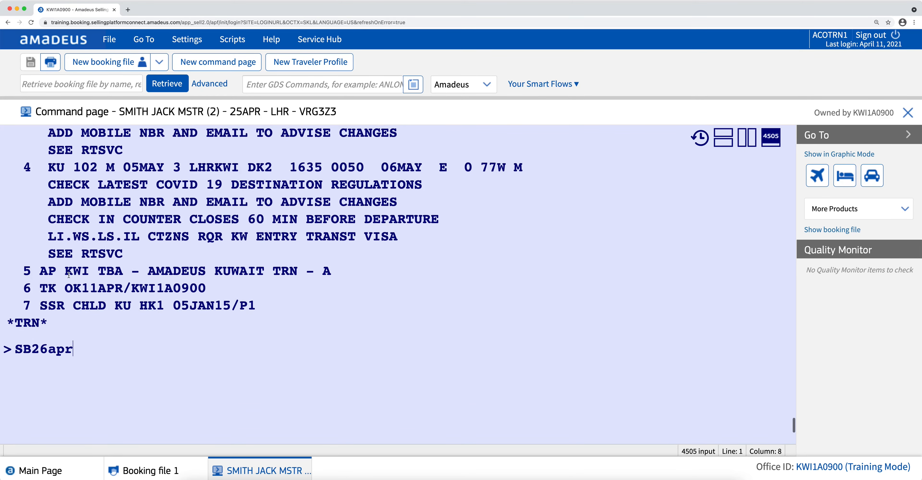
scroll(68, 276, up, 1)
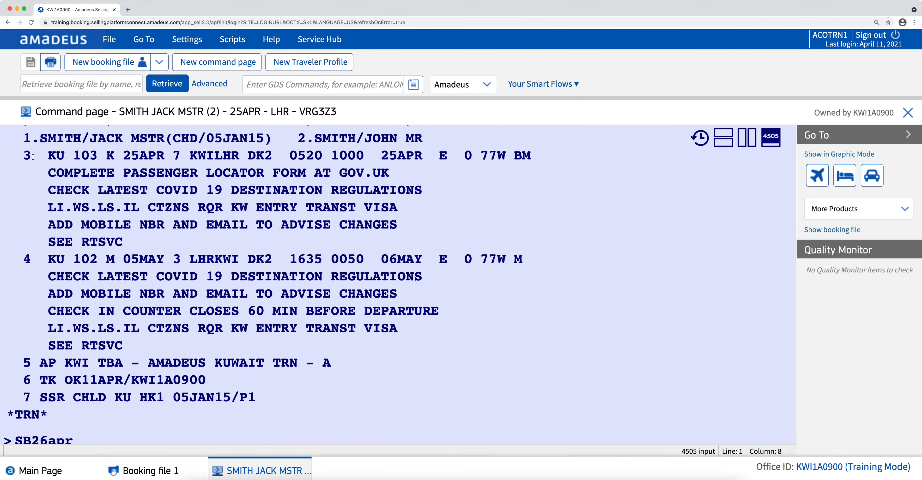
scroll(125, 311, up, 1)
scroll(126, 314, down, 3)
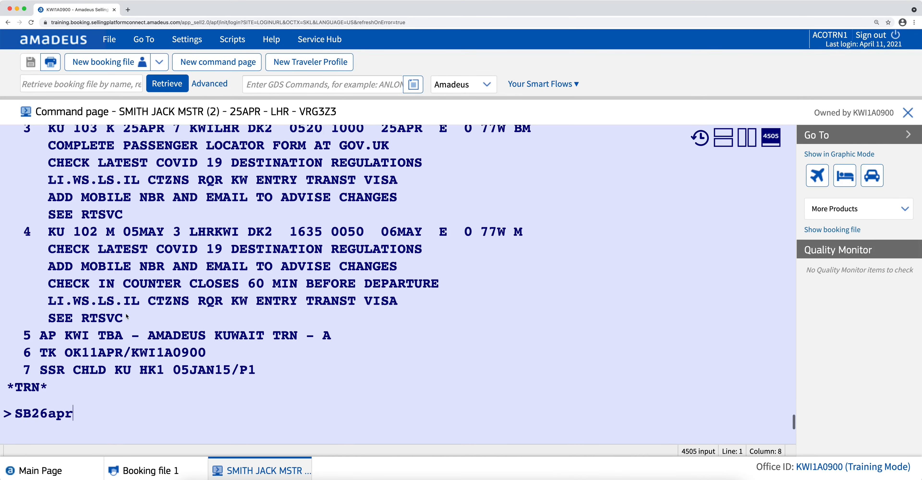
scroll(129, 321, down, 1)
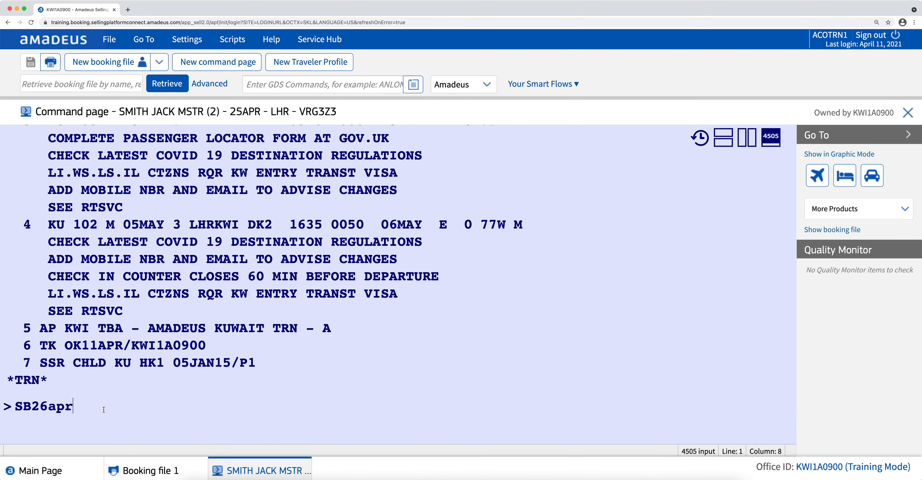
text(3)
key(Return)
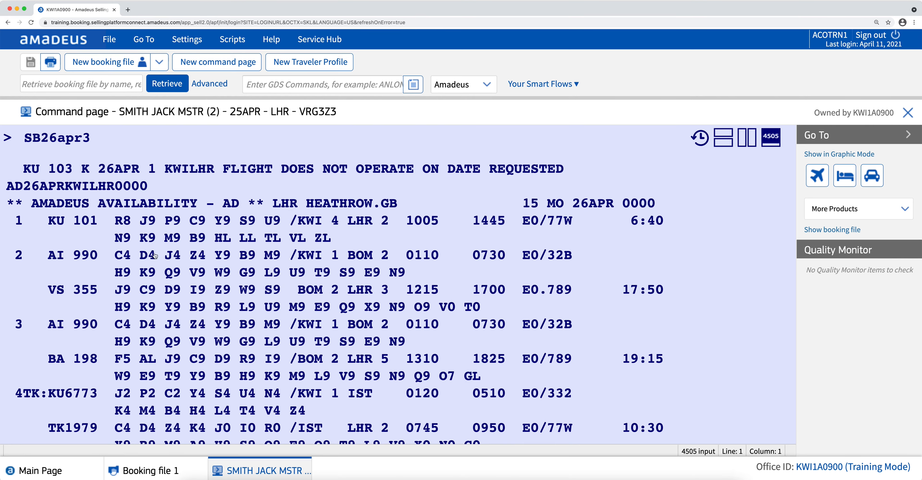
scroll(153, 256, up, 1)
scroll(167, 272, down, 9)
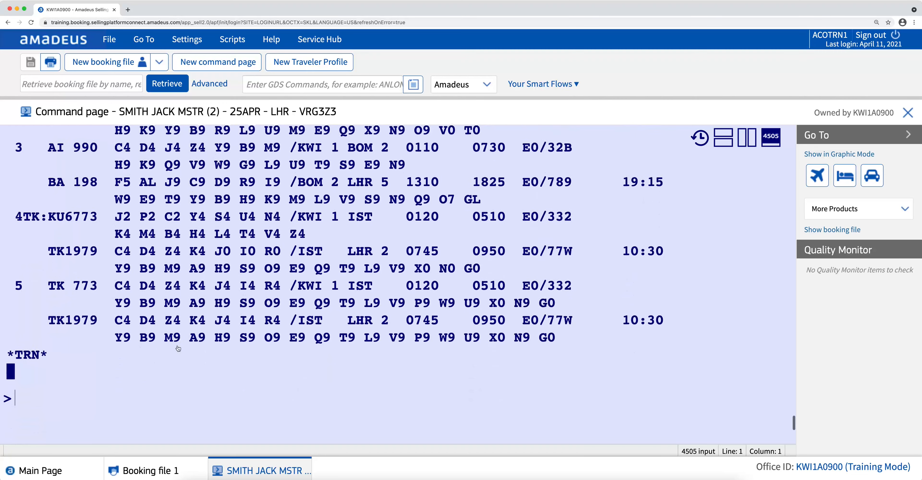
- Redisplay the current booking with RT and review its flight segments
text(rt)
key(Return)
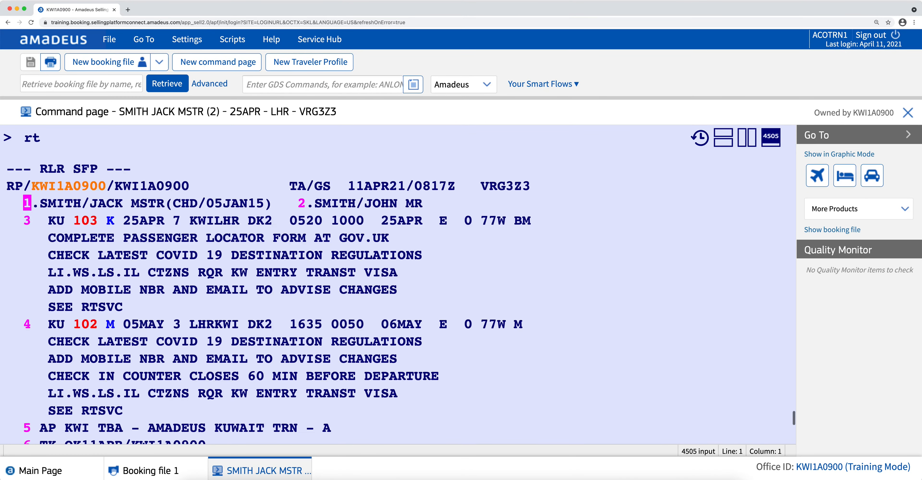
scroll(110, 286, down, 2)
mouse_move(111, 286)
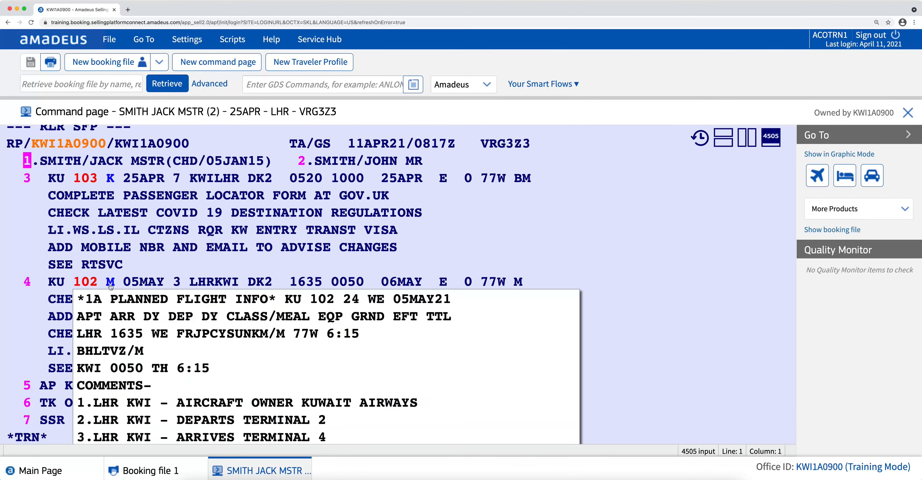
- Rebook segment 4, the LHR–KWI flight, to 06MAY and check its date in the booking
scroll(104, 398, down, 2)
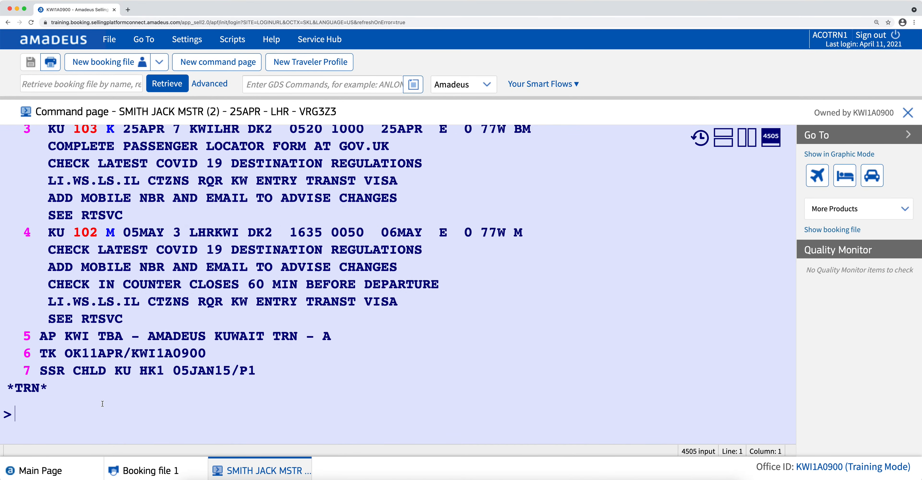
text(sb)
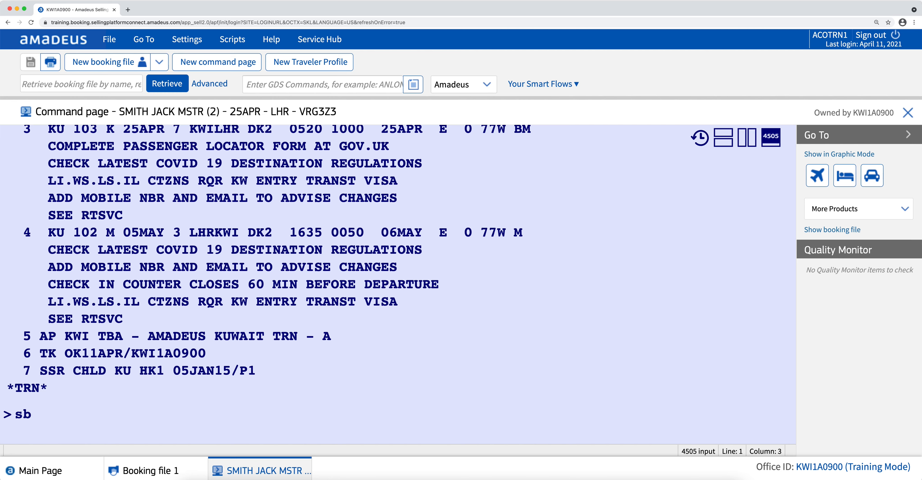
text(06may)
text(4)
key(Return)
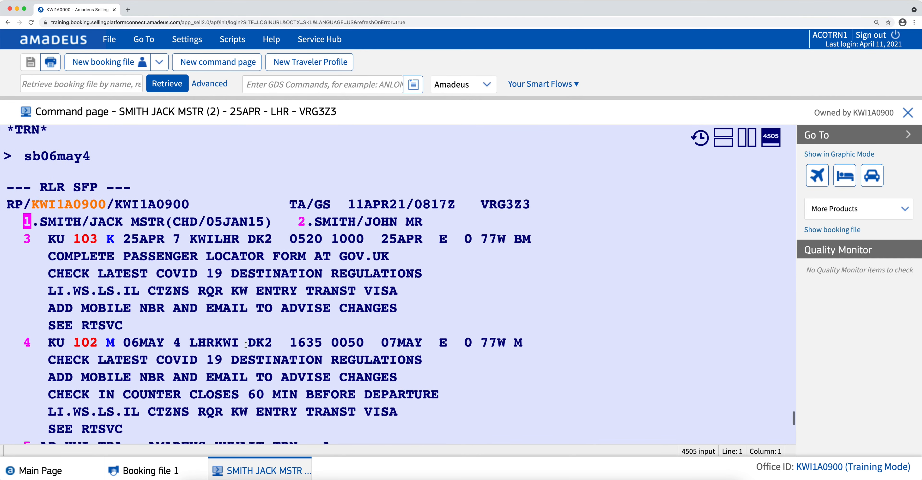
drag(165, 249, 126, 251)
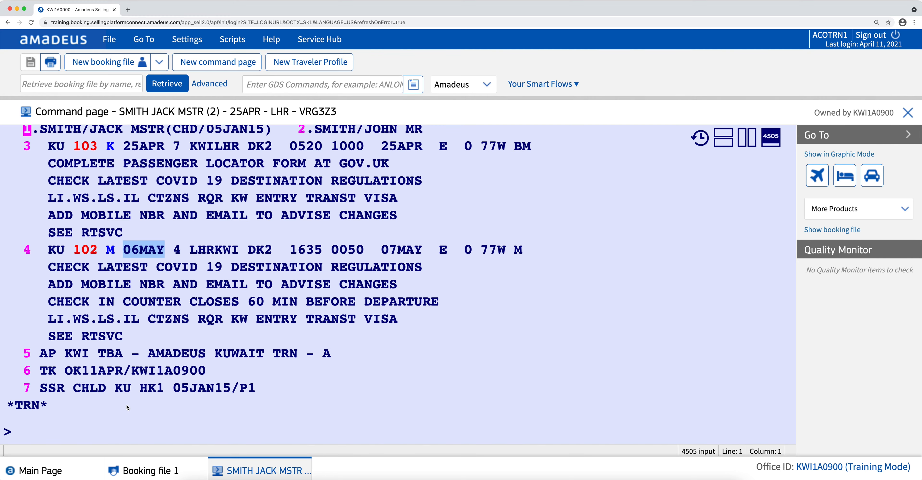
click(122, 418)
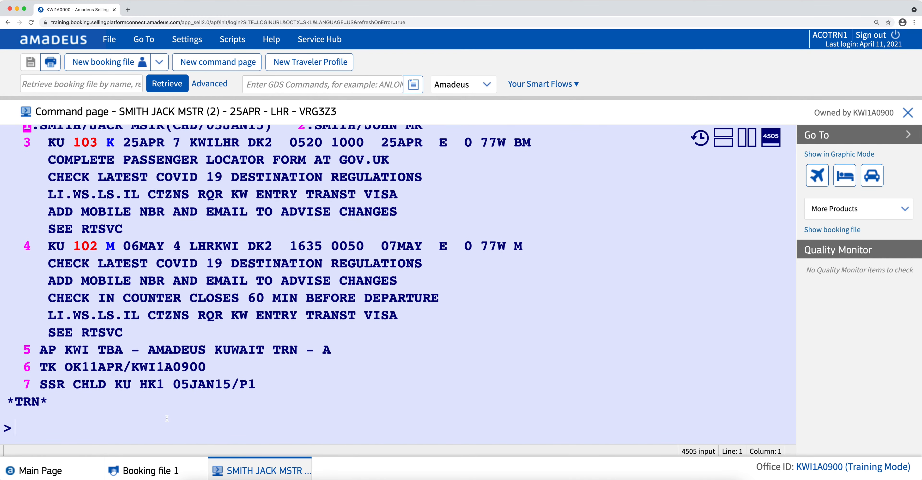